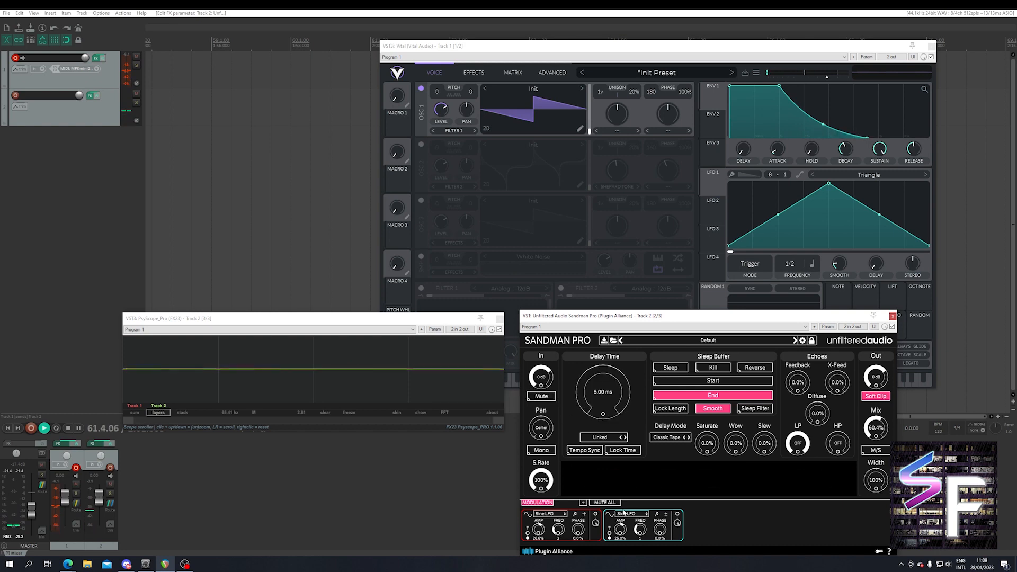
Route the first sine LFO to Sandman Pro's delay time, adjust its frequency, and set its amplitude to 13.0%.
drag(599, 422, 602, 420)
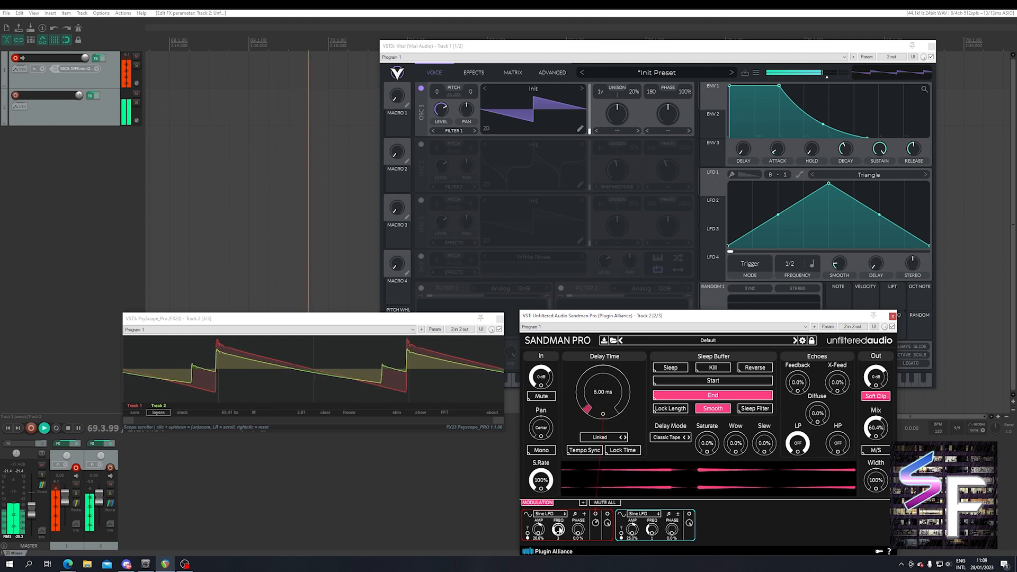
drag(561, 530, 562, 523)
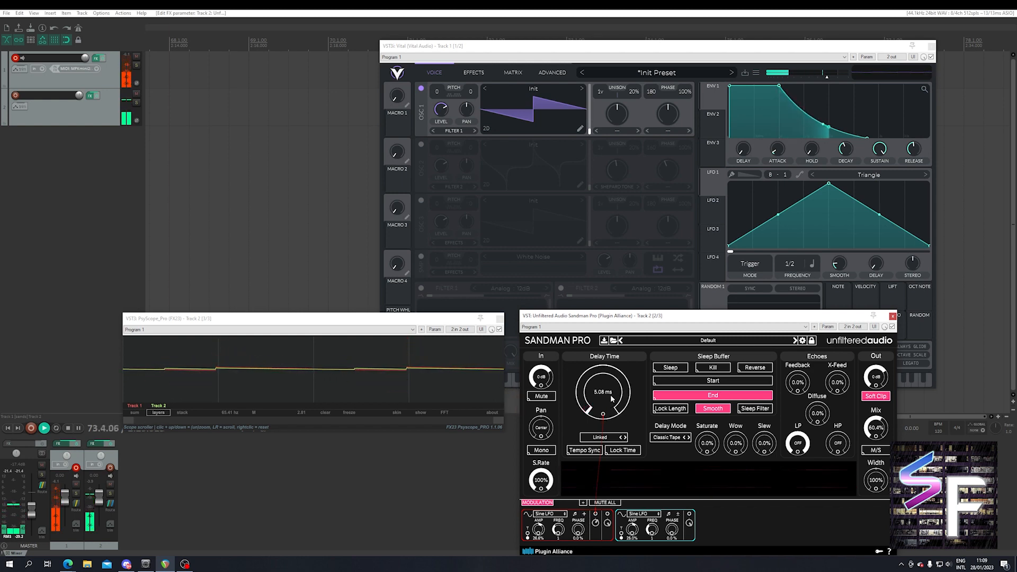
drag(566, 530, 570, 470)
mouse_move(547, 534)
mouse_down()
mouse_move(546, 509)
mouse_move(537, 537)
mouse_up()
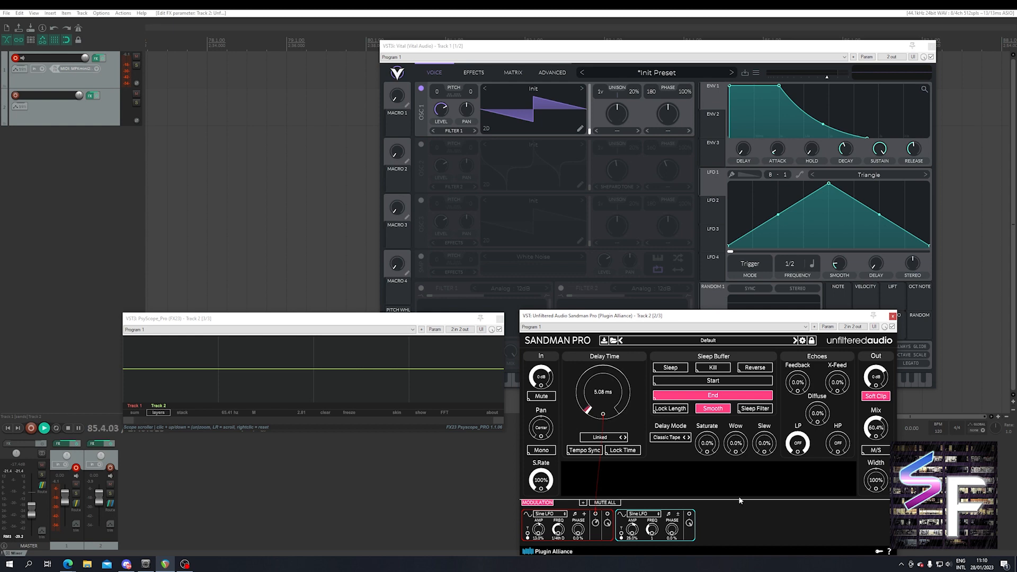
Close Sandman Pro and bypass it in track 2's effects chain, and open Voltage Modular FX in an enlarged window.
click(892, 317)
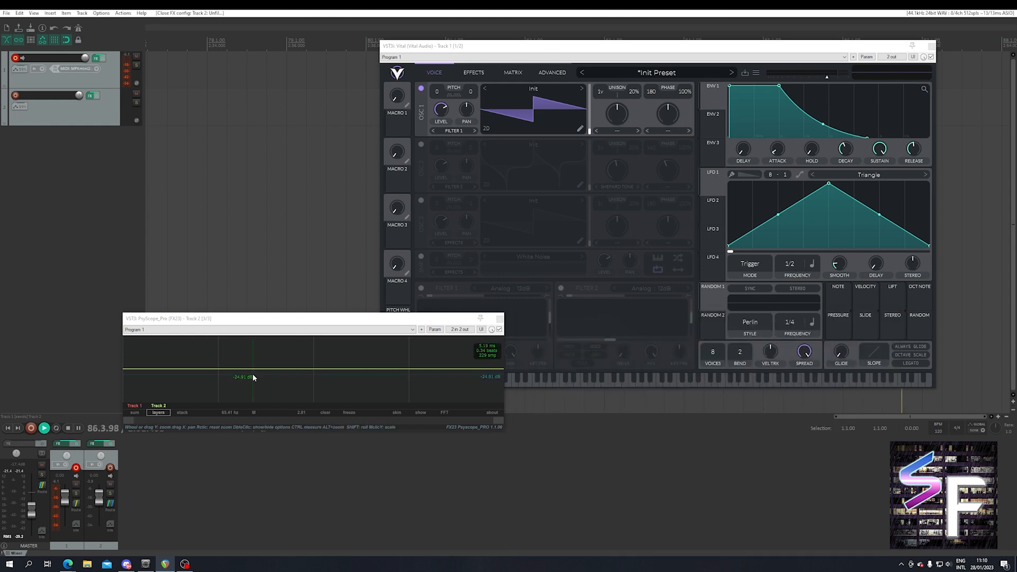
click(96, 57)
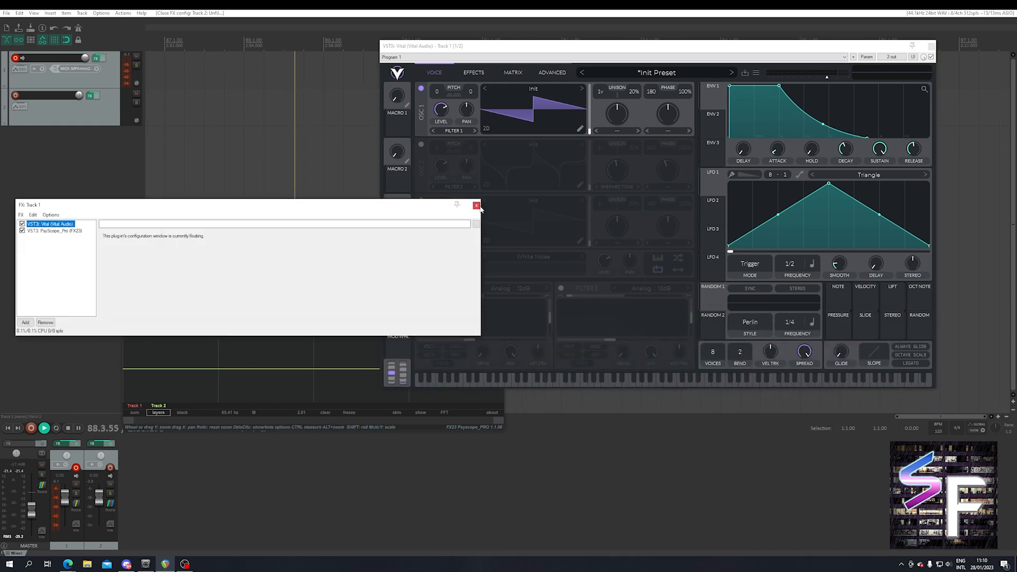
click(96, 59)
click(90, 96)
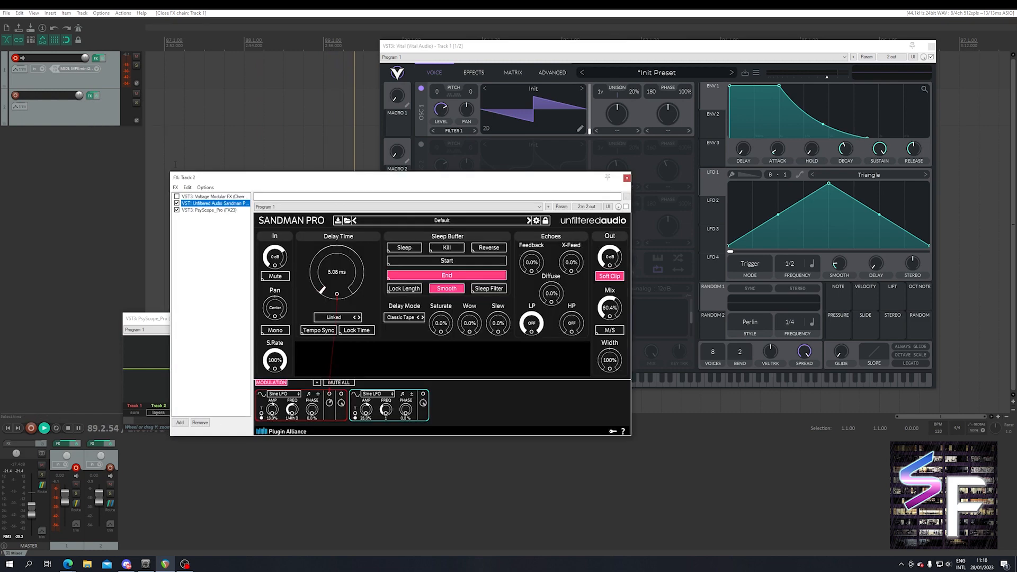
click(212, 196)
click(176, 203)
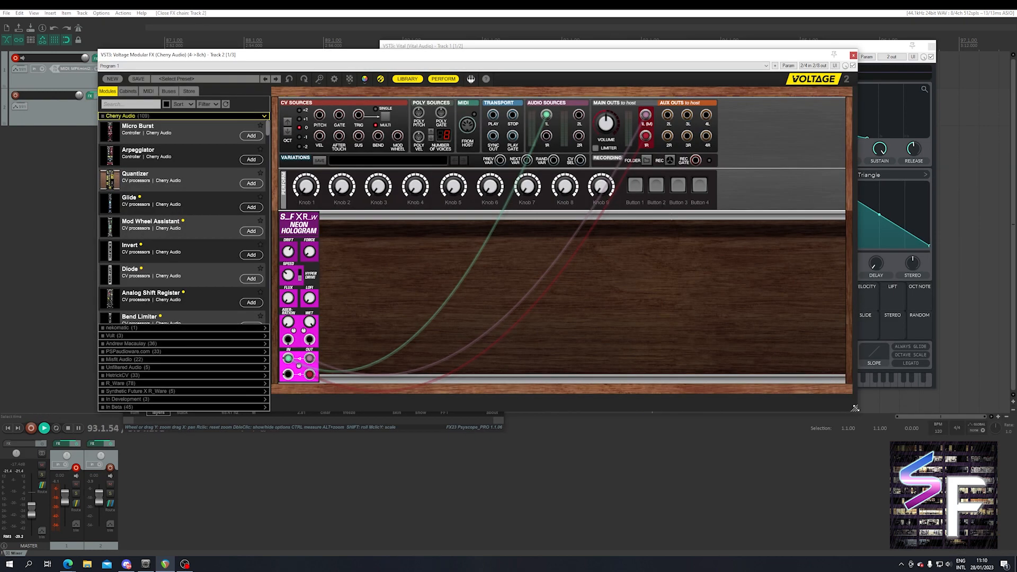
drag(855, 407, 1016, 521)
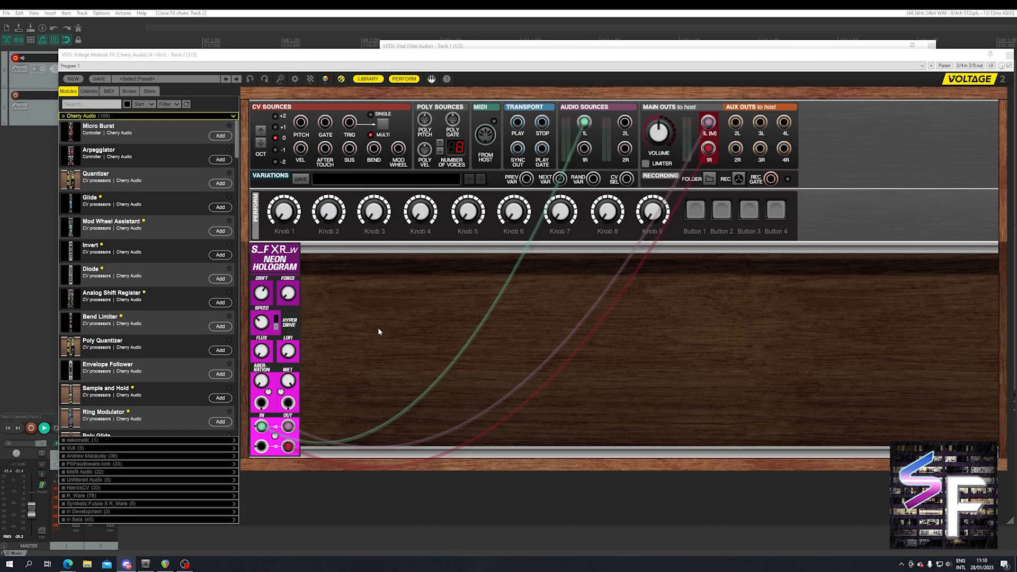
Set the Neon Hologram module's Wet to 0.50 and turn its Drift down to the minimum.
drag(289, 382, 293, 447)
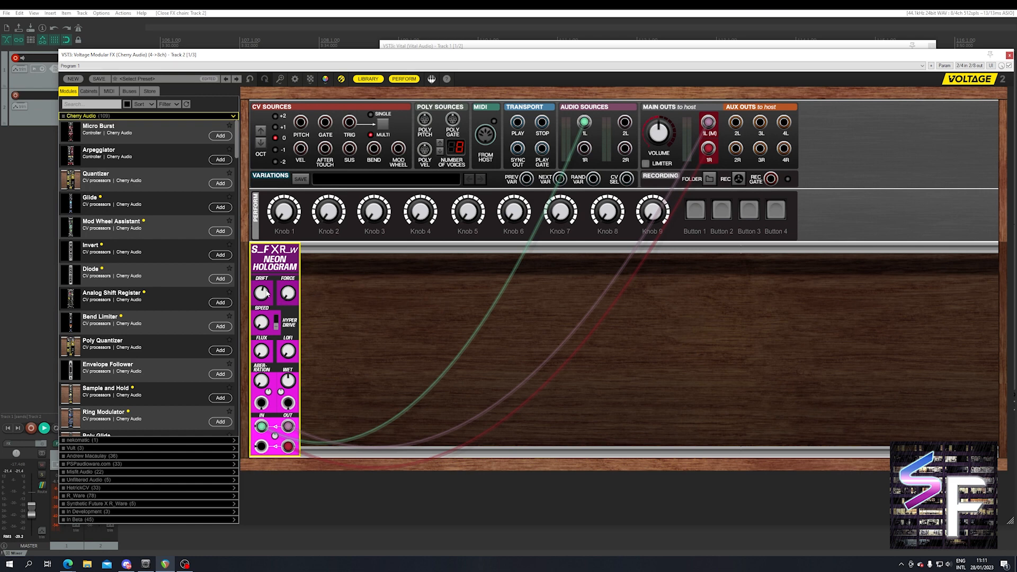
mouse_move(266, 299)
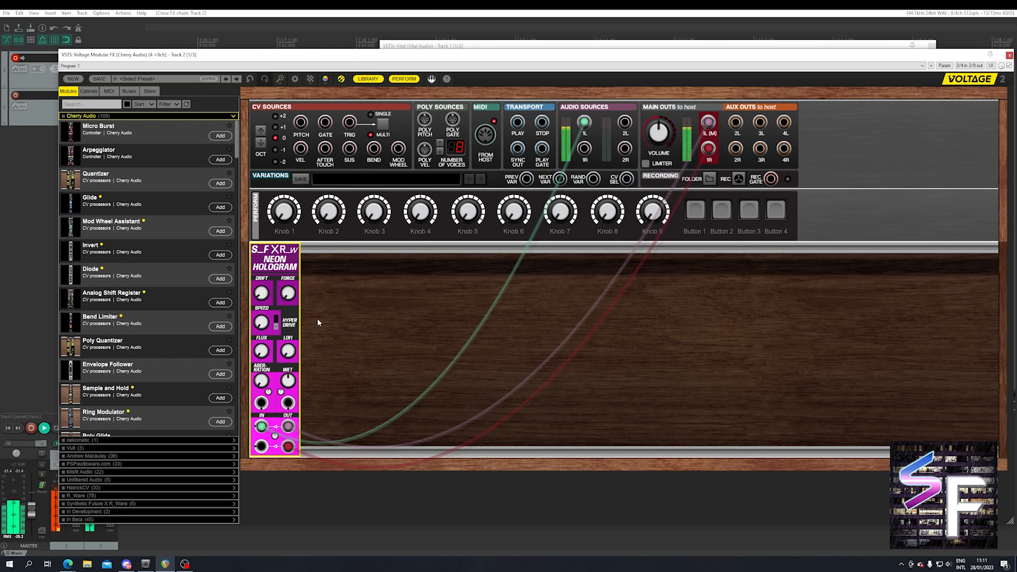
Arrange the Voltage Modular and track 2 PsyScope windows so the Neon Hologram controls and the waveform display are both accessible.
drag(259, 55, 451, 59)
drag(179, 319, 132, 300)
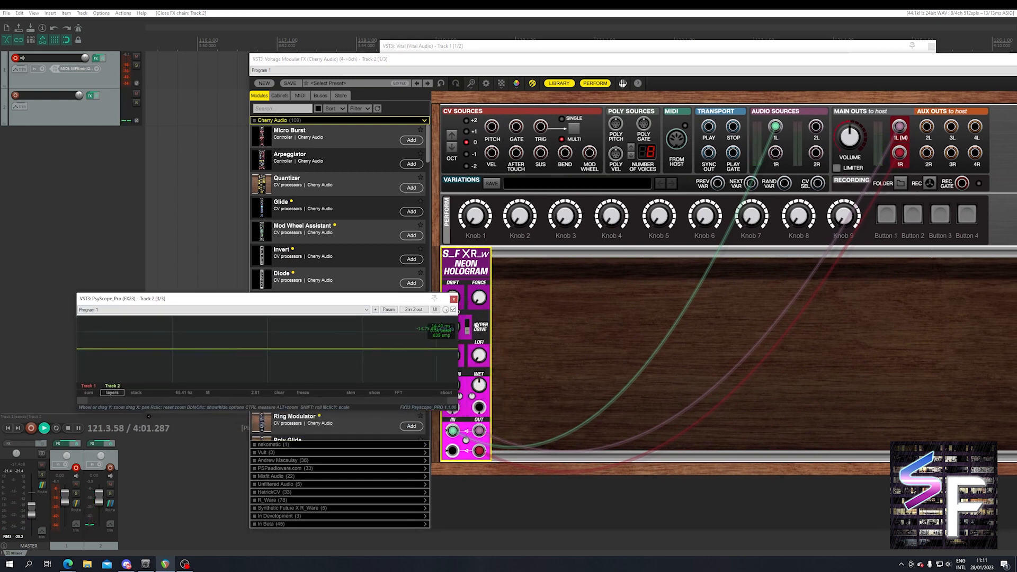
click(476, 325)
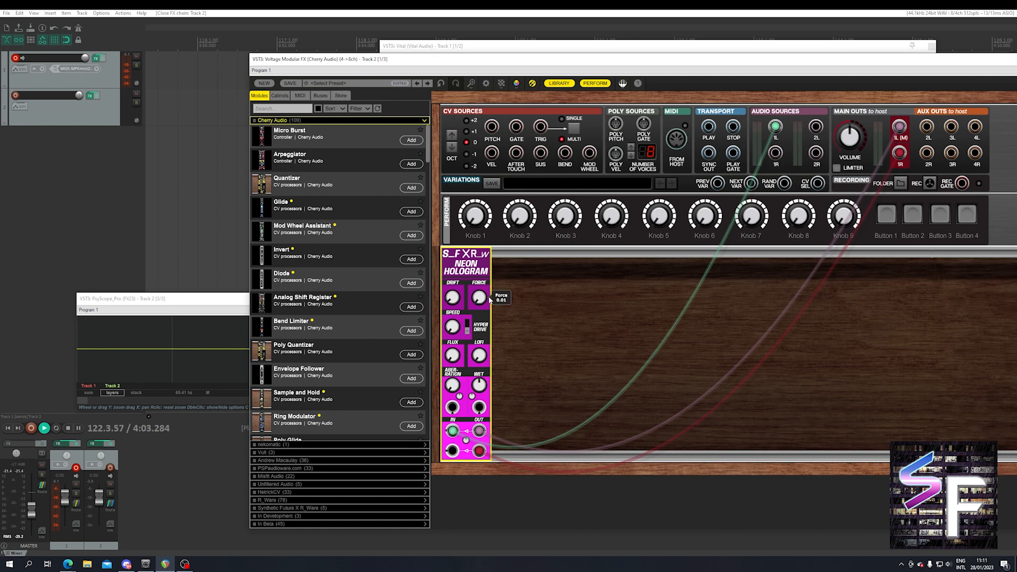
click(215, 306)
drag(215, 307, 196, 310)
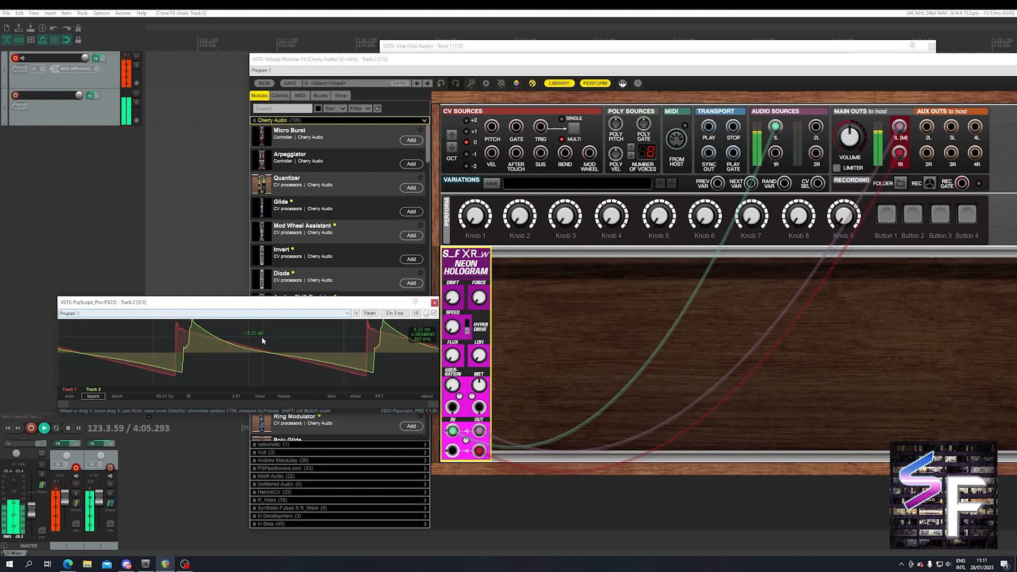
Keep the PsyScope window in front of Voltage Modular and raise the Neon Hologram's Speed slightly.
click(459, 303)
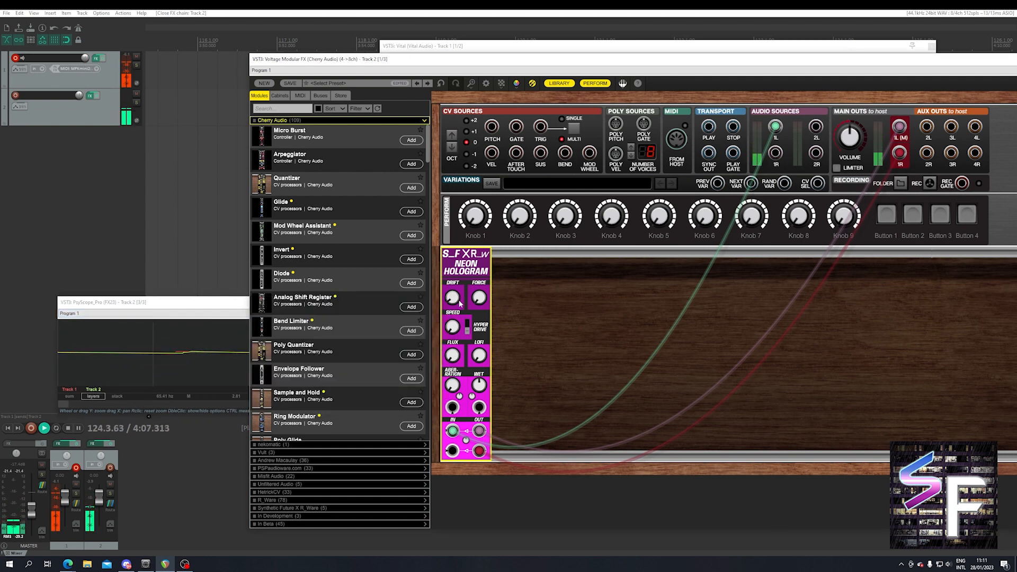
mouse_move(457, 331)
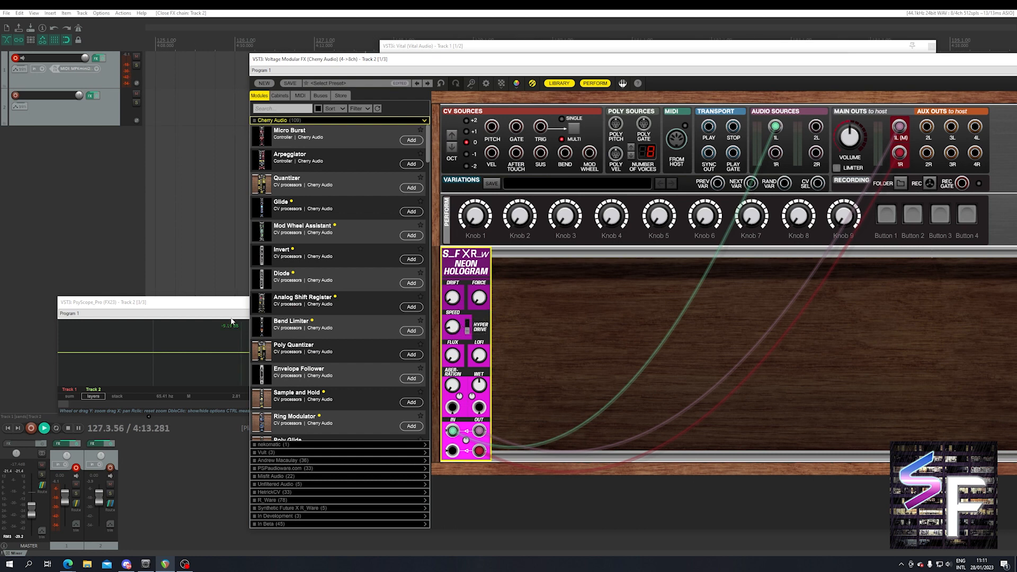
click(214, 305)
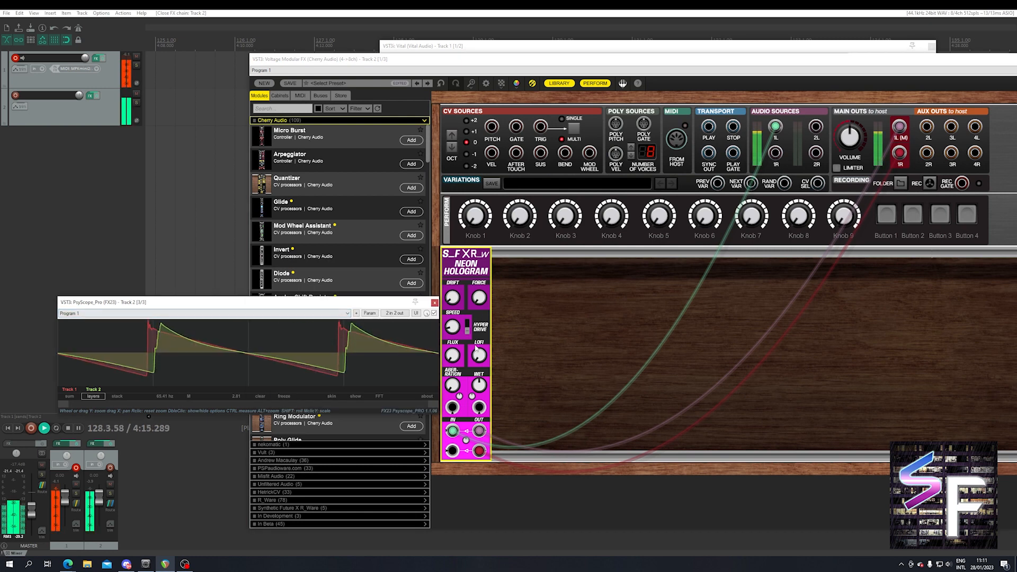
click(453, 329)
click(223, 305)
click(453, 326)
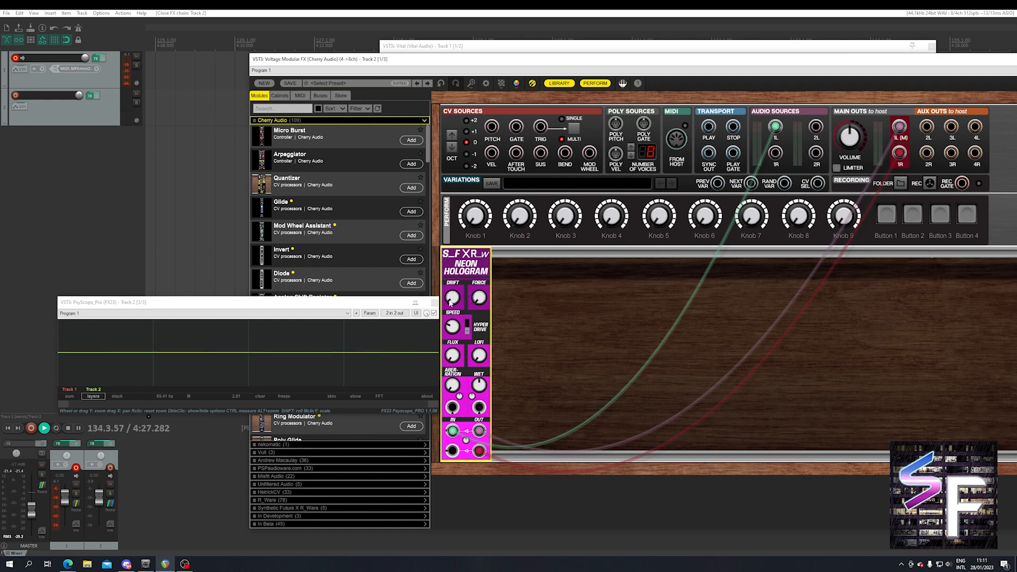
Try the Neon Hologram's Drift at about halfway with a slight Force adjustment, and return Drift to its minimum.
drag(450, 301, 473, 254)
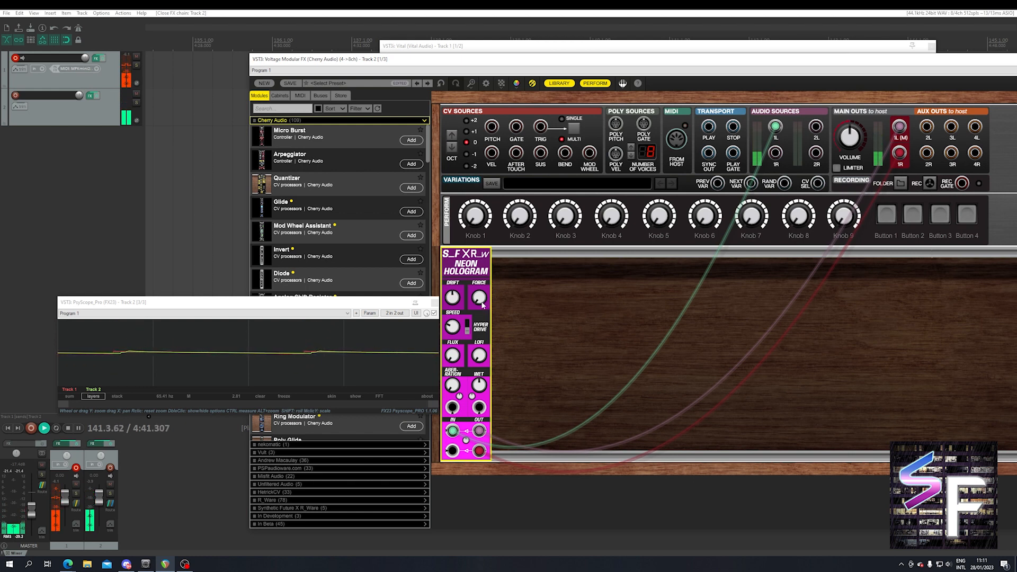
mouse_move(482, 306)
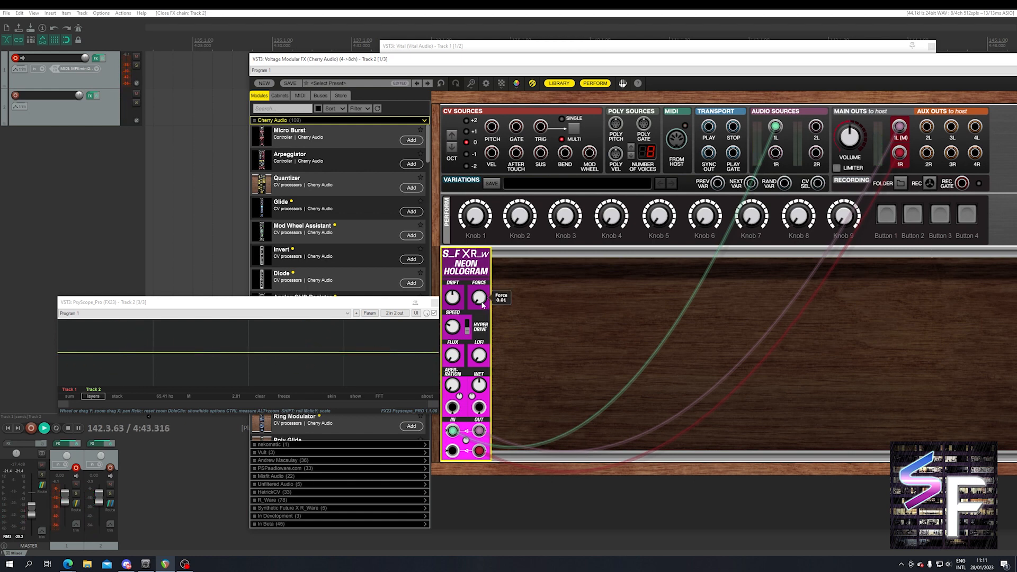
drag(483, 305, 489, 298)
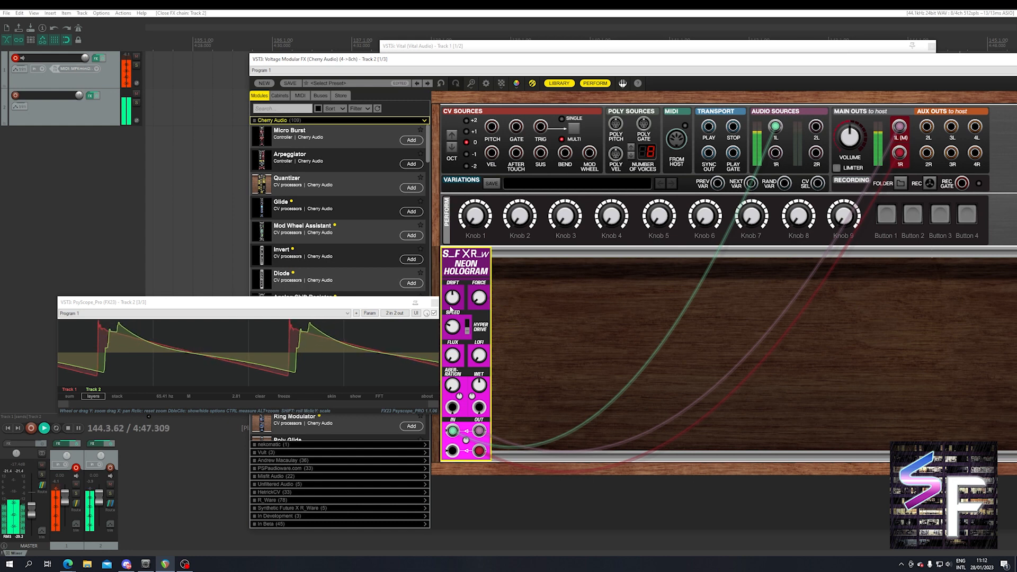
drag(450, 305, 430, 413)
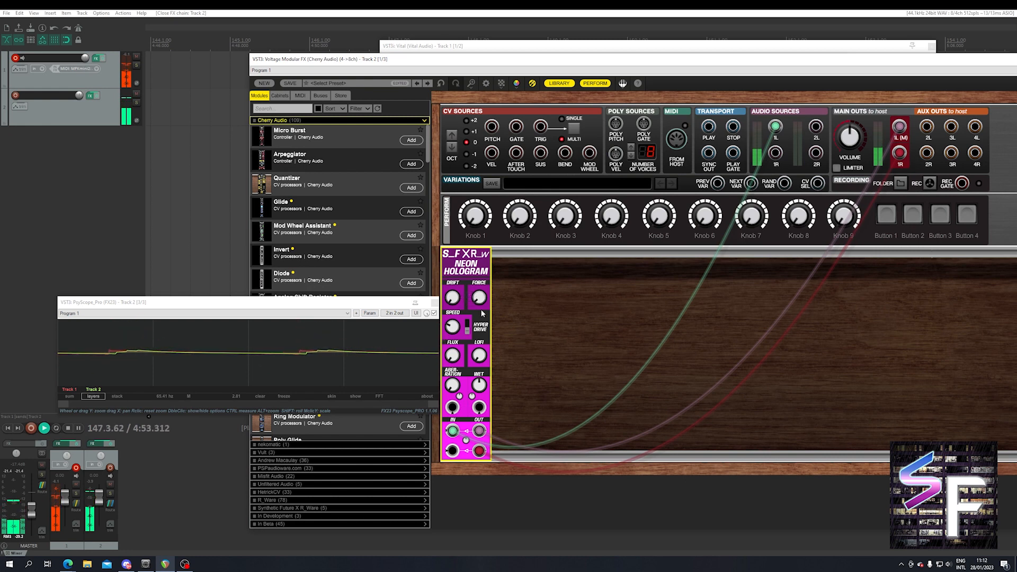
Raise the Neon Hologram's Drift moderately, add a small amount of Force, and increase Speed.
drag(479, 298, 458, 290)
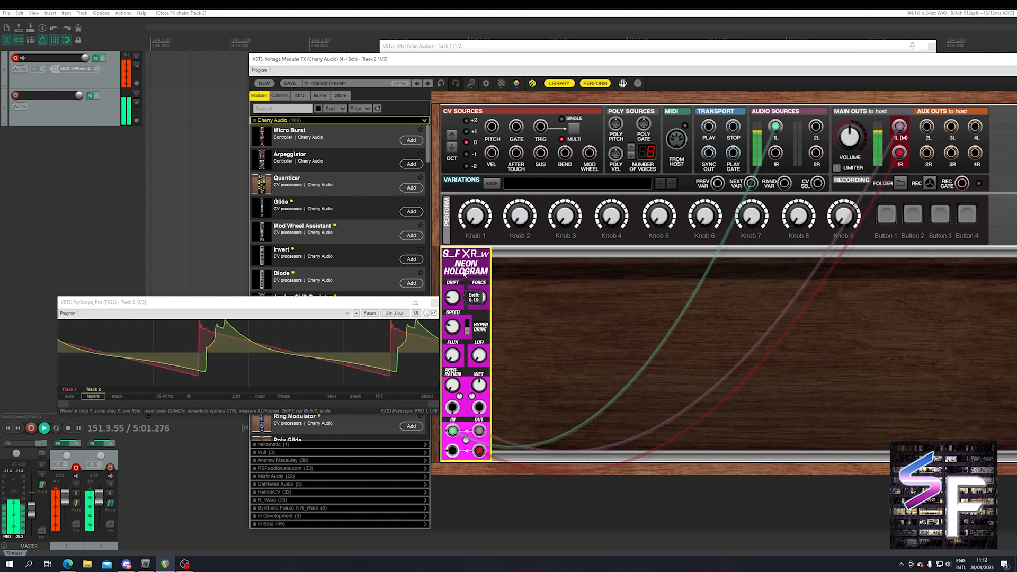
drag(479, 302, 479, 299)
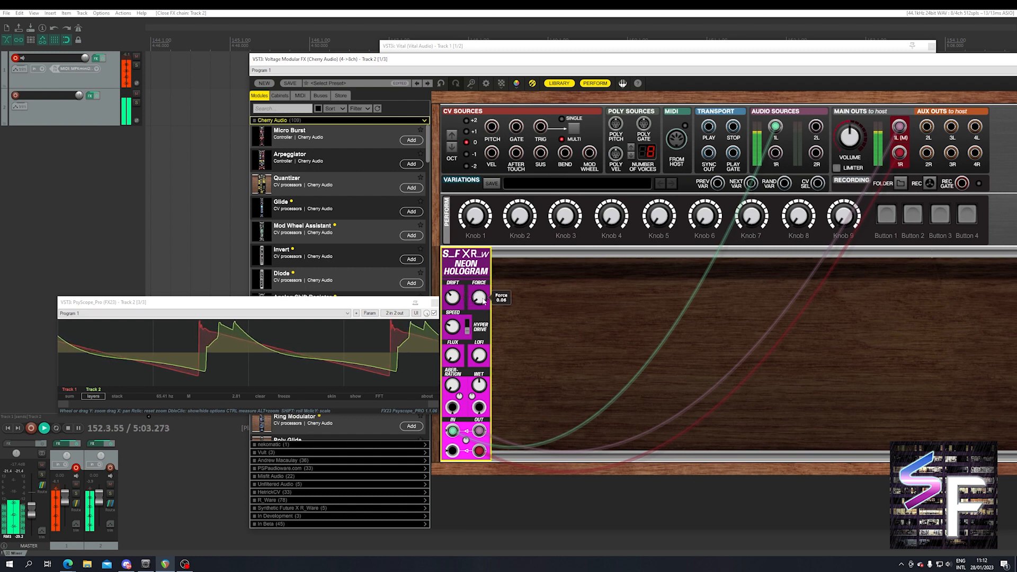
drag(457, 326, 458, 317)
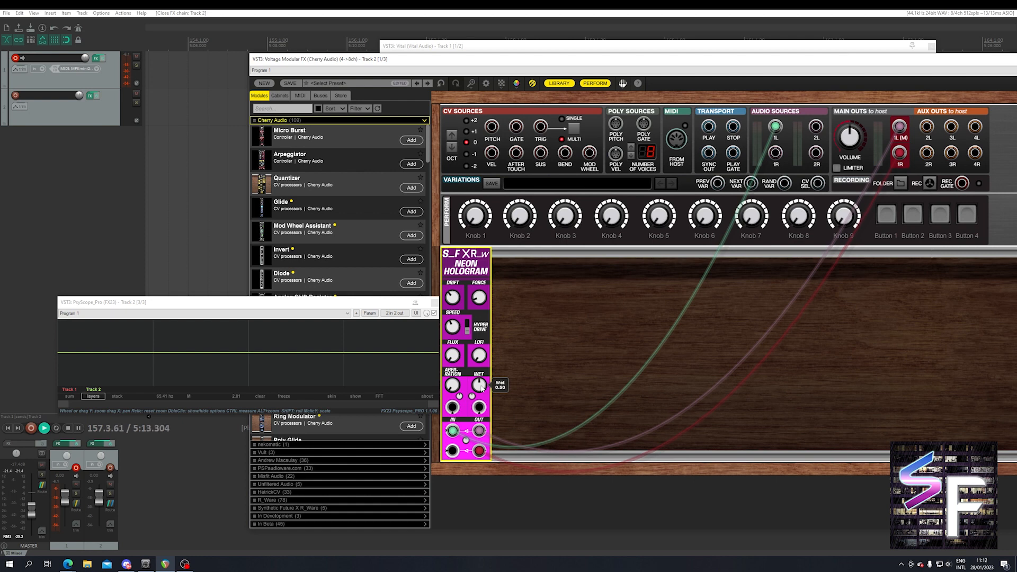
Turn the Neon Hologram's Wet down to its minimum, and raise it back to about halfway.
drag(482, 389, 460, 480)
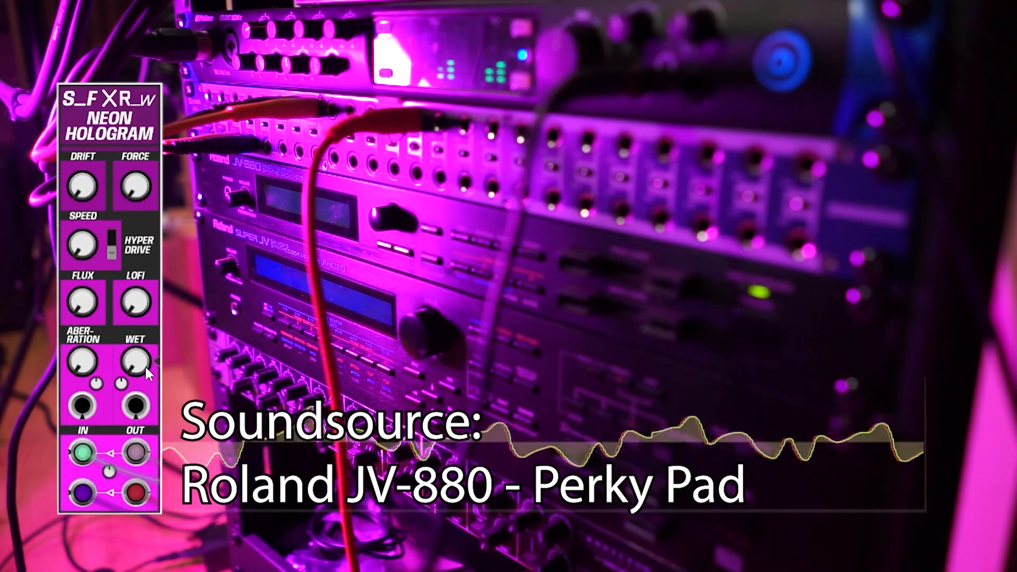
drag(141, 367, 142, 323)
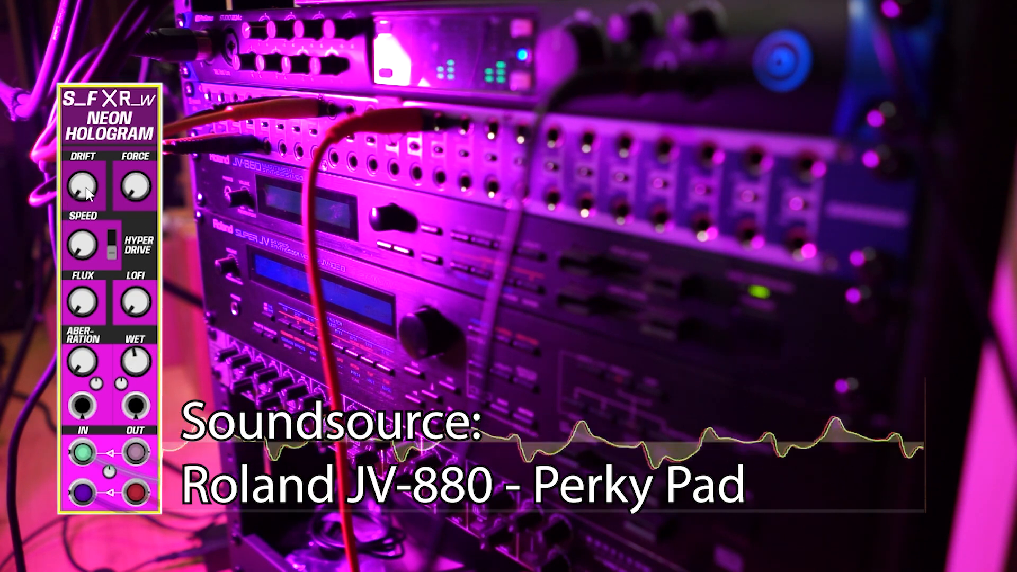
Raise the Neon Hologram's Drift to about three quarters and its Force to about a quarter, keeping Speed at 0.00.
mouse_move(102, 179)
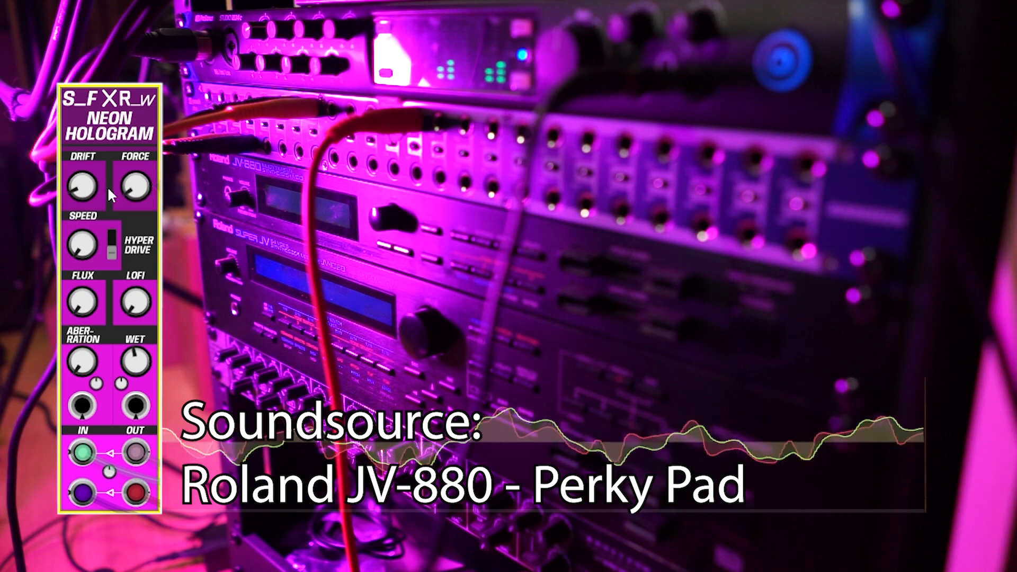
drag(94, 183, 109, 78)
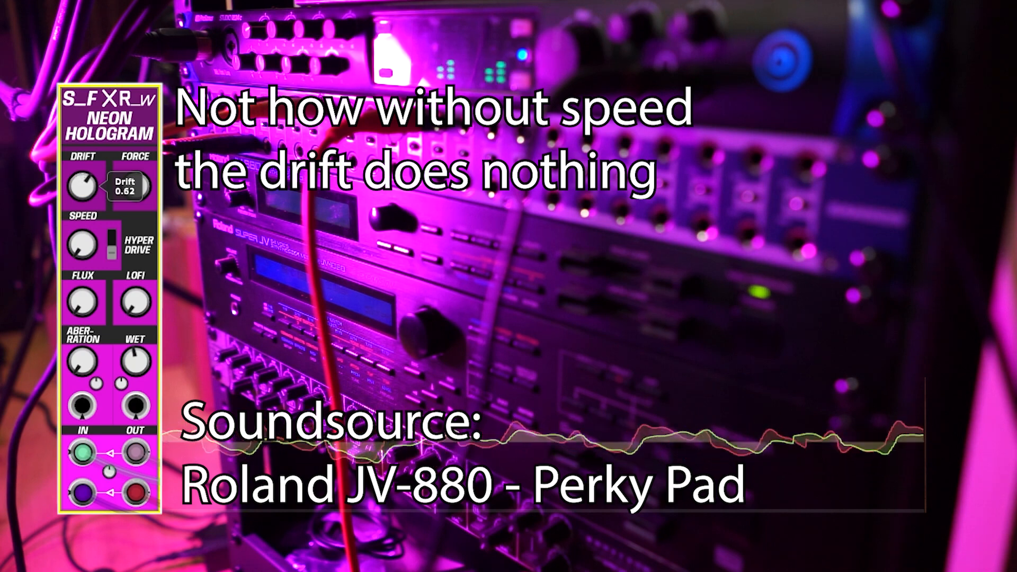
drag(143, 183, 149, 125)
mouse_move(97, 238)
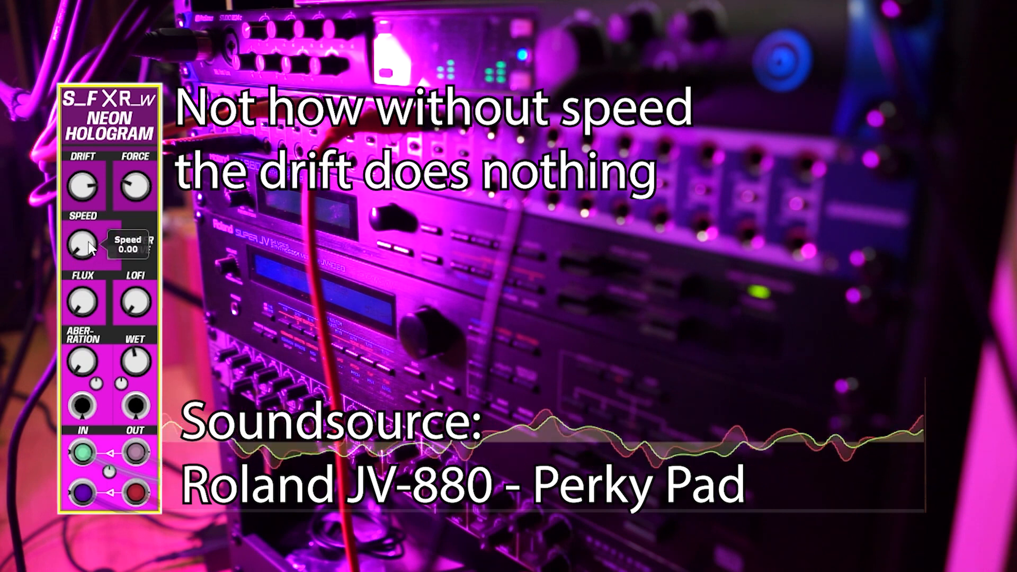
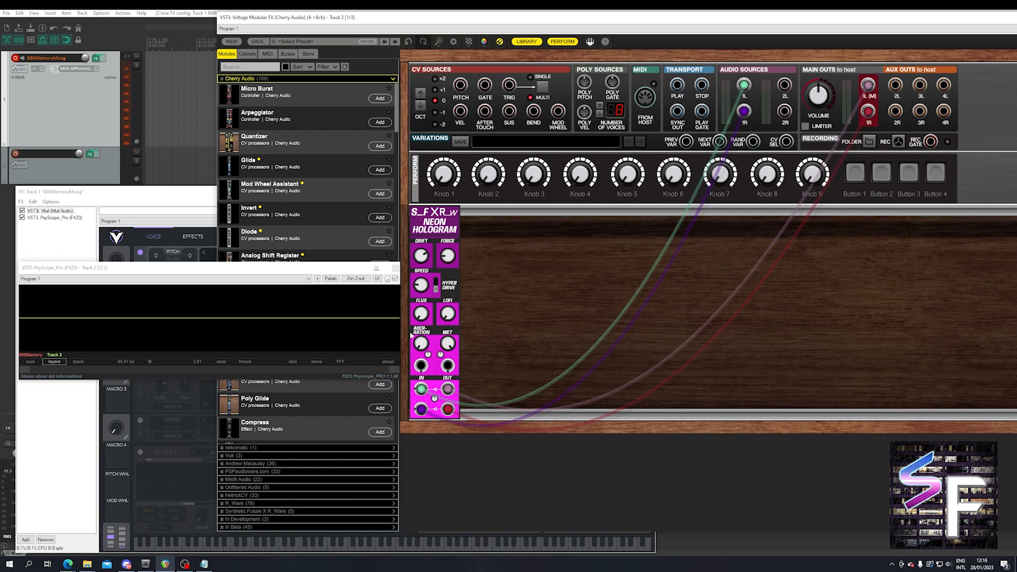
Switch on the Neon Hologram's Hyper Drive and sweep Speed up and down to hear different settings.
click(436, 289)
click(436, 290)
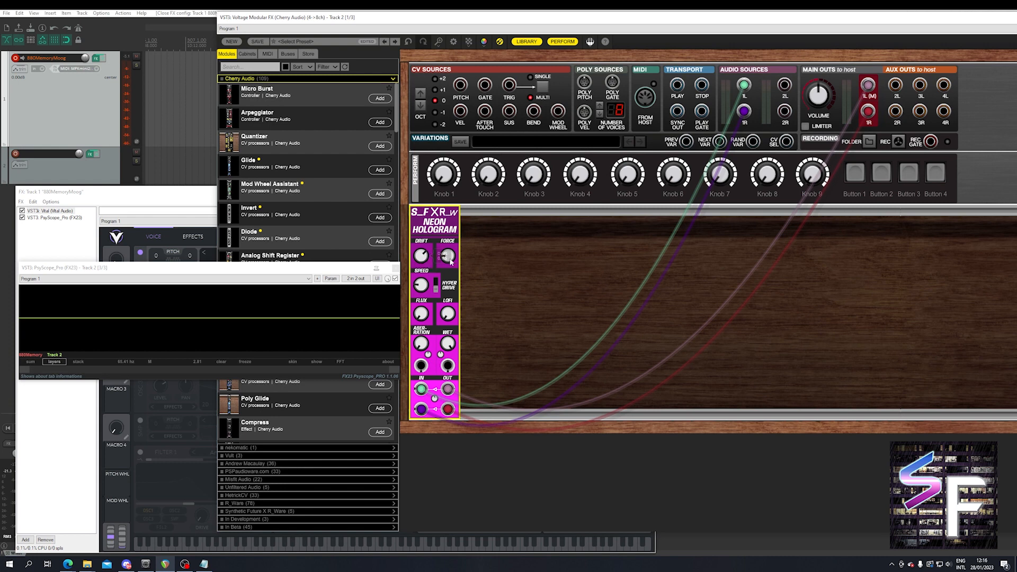
drag(422, 287, 479, 182)
drag(421, 283, 470, 329)
drag(424, 287, 455, 203)
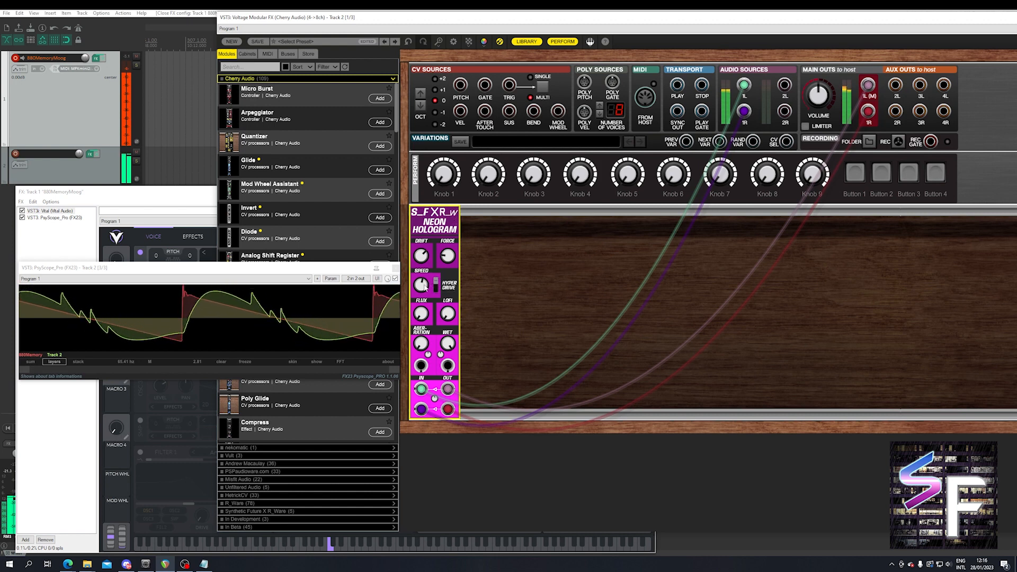
drag(426, 285, 432, 245)
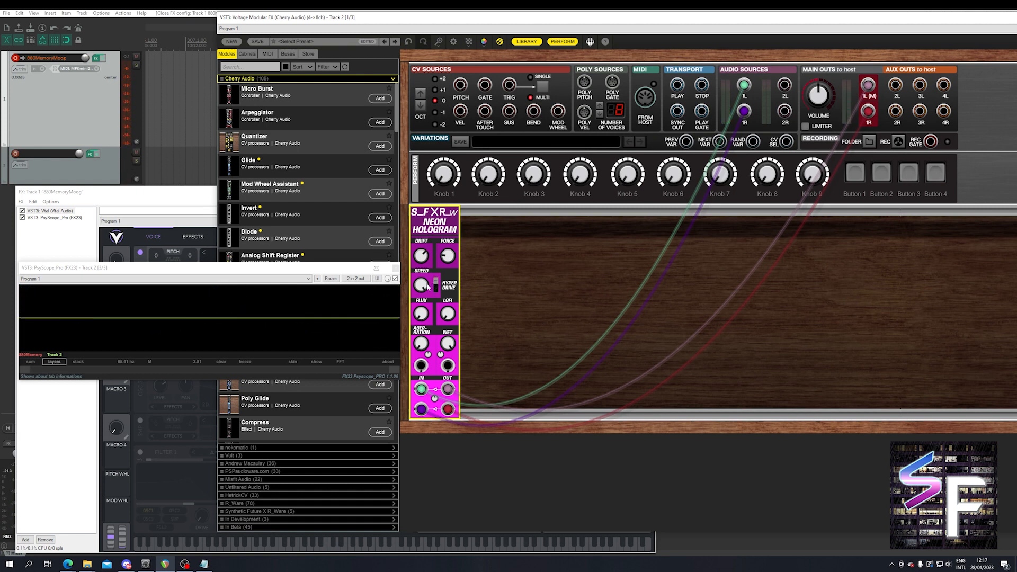
mouse_move(427, 290)
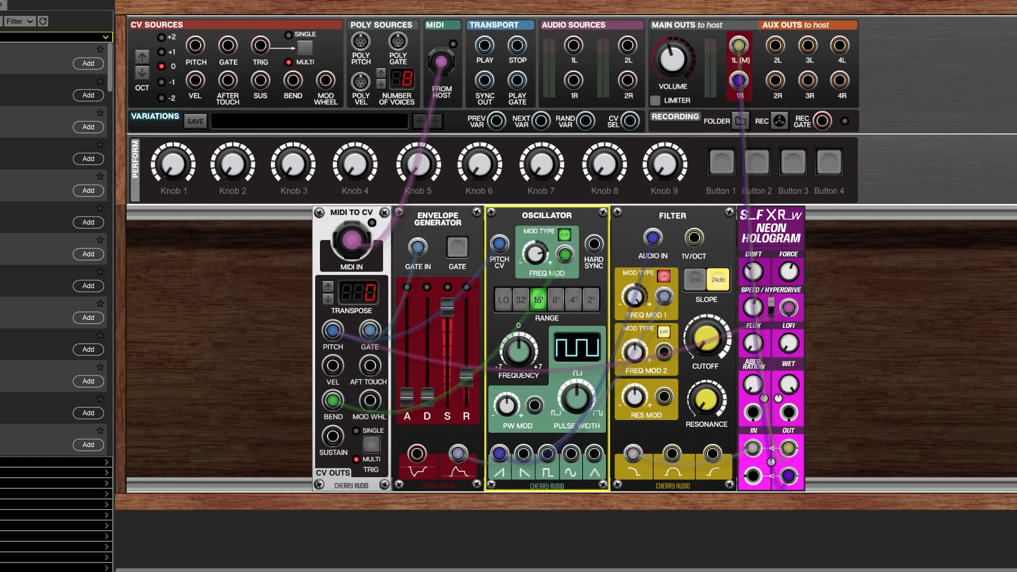
Unplug the MIDI to CV Pitch cable from the Neon Hologram's Hyper Drive input and patch it back in.
mouse_move(788, 308)
mouse_down()
mouse_move(853, 320)
mouse_move(805, 322)
mouse_move(789, 308)
mouse_up()
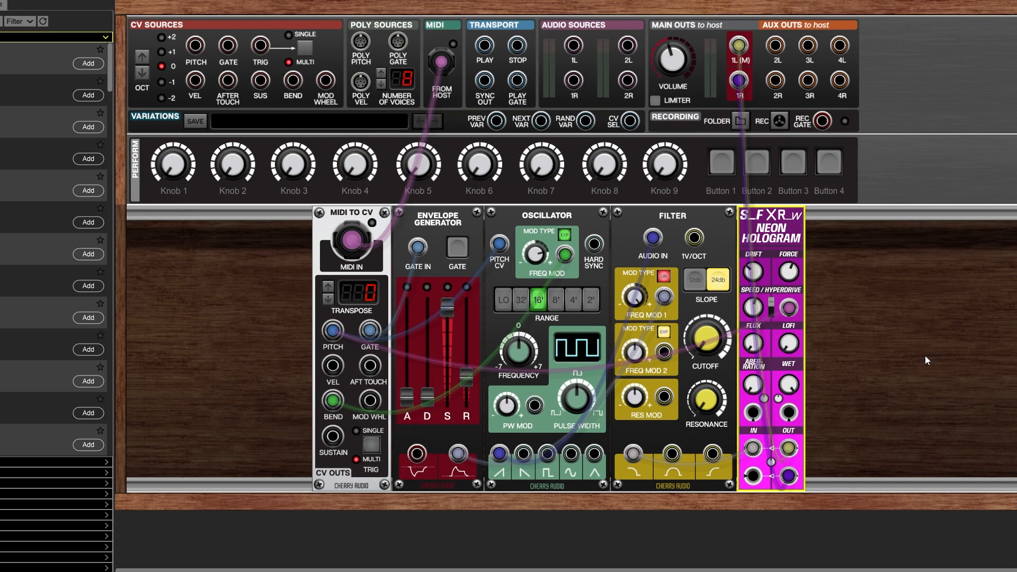
drag(789, 307, 862, 357)
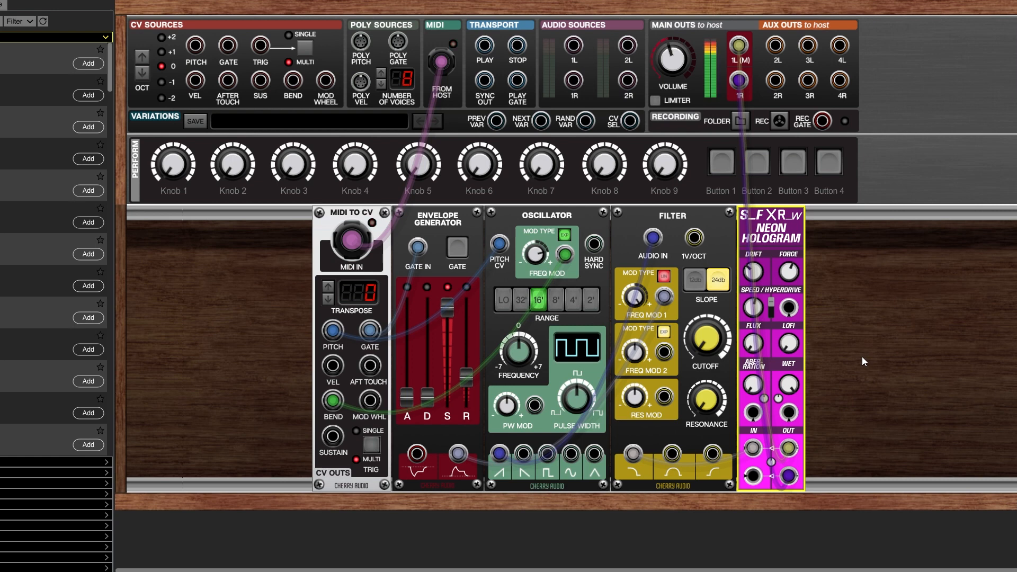
click(330, 334)
drag(330, 335, 788, 307)
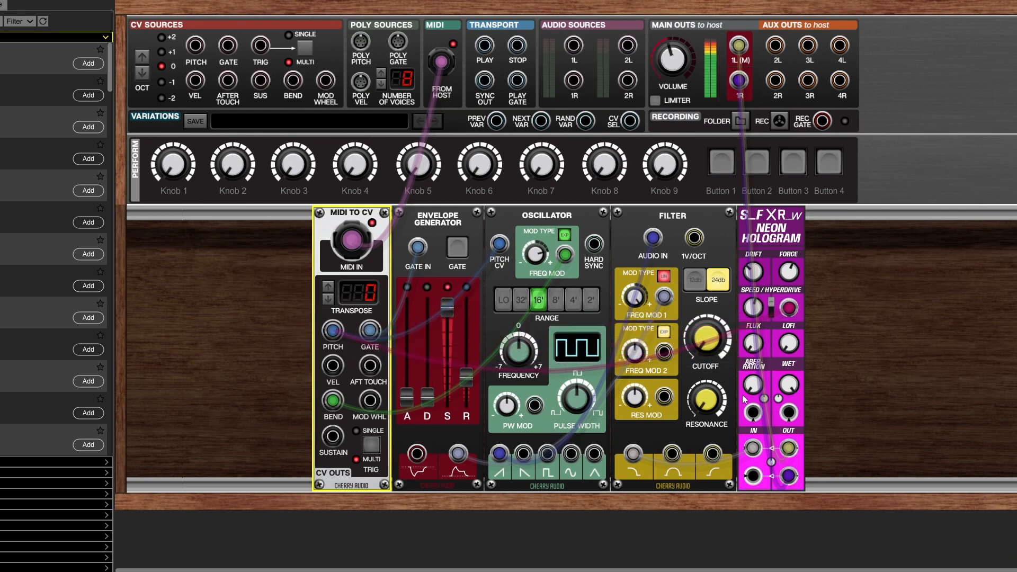
Adjust the Neon Hologram's Speed down and up while pitch modulates the Hyper Drive input.
click(756, 319)
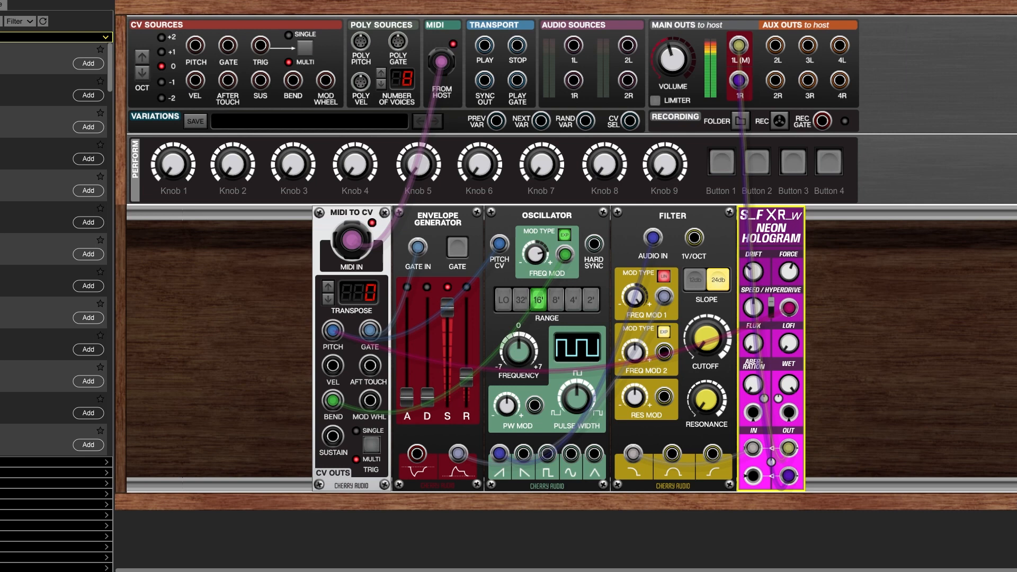
drag(756, 309, 772, 335)
mouse_move(785, 335)
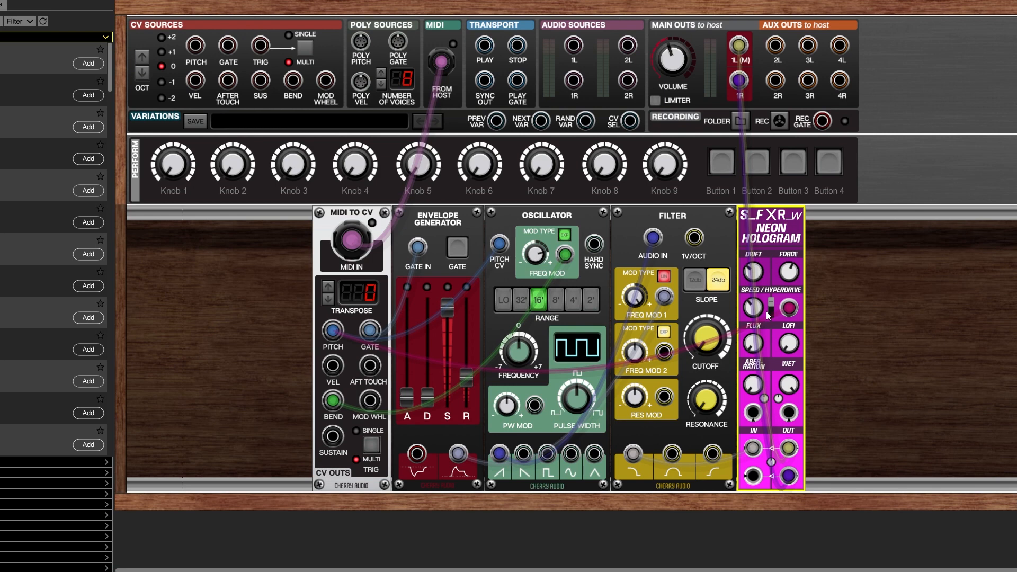
mouse_move(758, 312)
drag(758, 313, 783, 281)
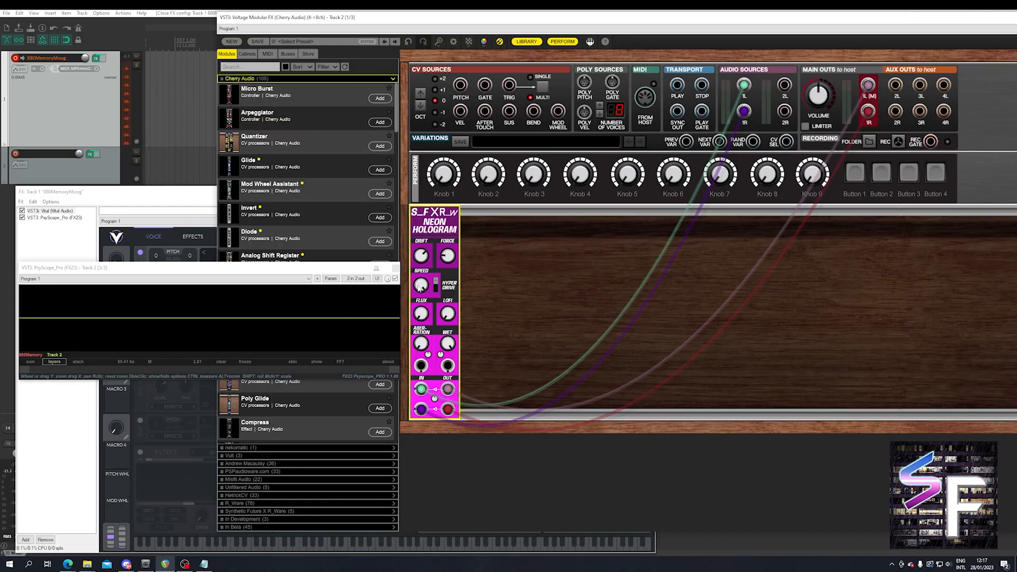
Turn the Neon Hologram's Speed down to 0.00, and raise it slightly.
mouse_move(424, 285)
drag(423, 283, 480, 447)
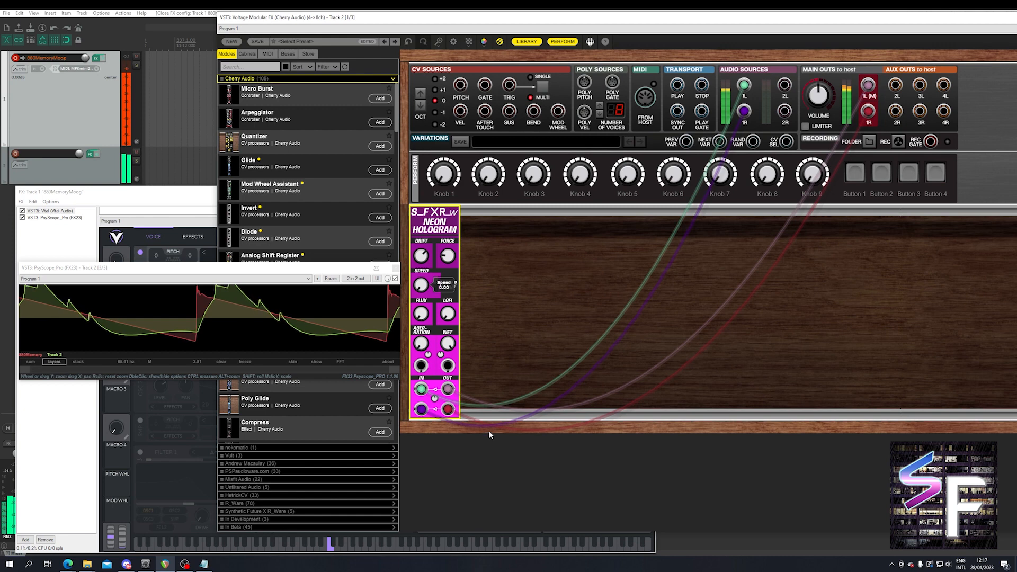
drag(493, 424, 488, 405)
drag(424, 286, 444, 300)
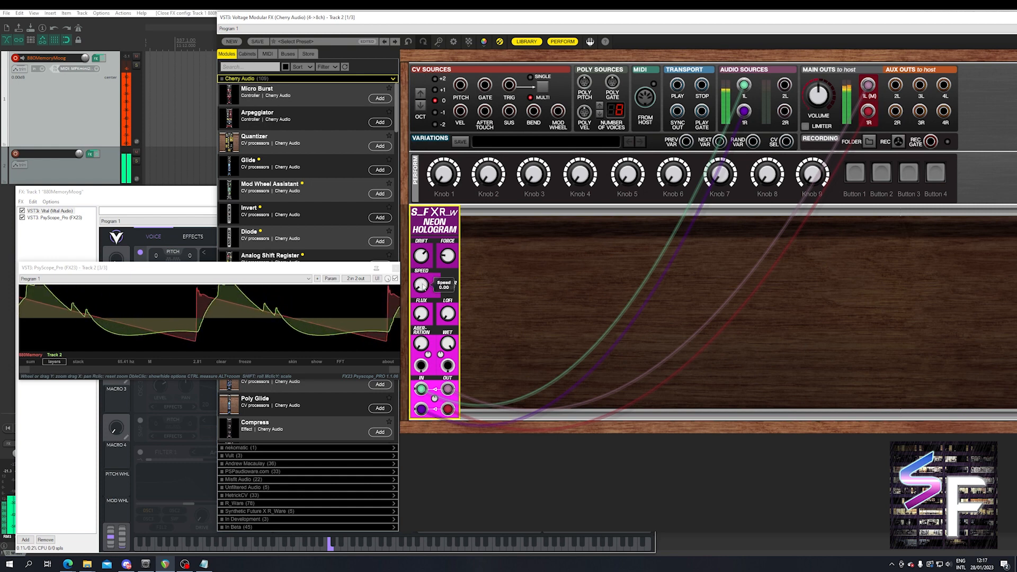
drag(422, 286, 424, 276)
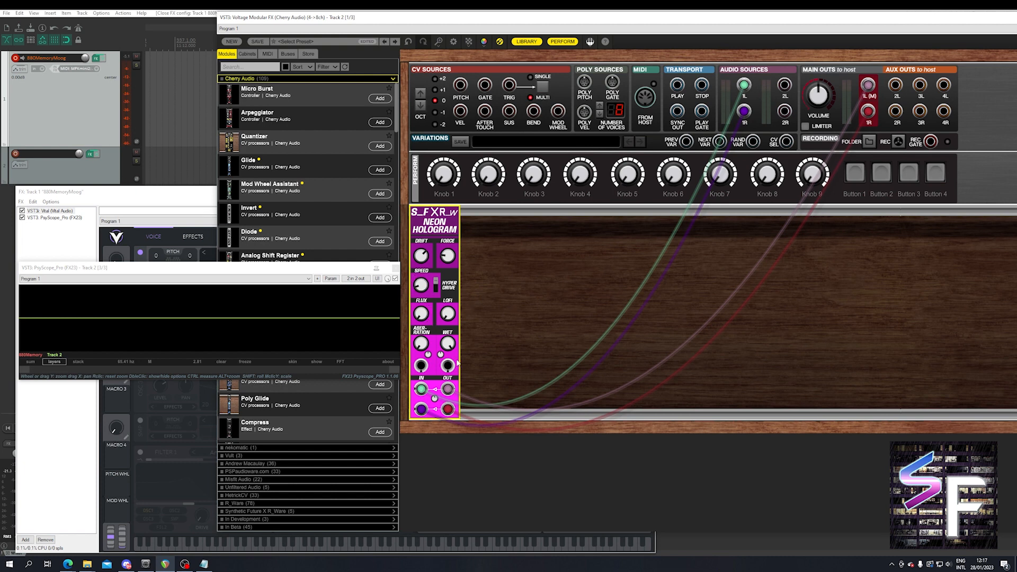
Switch Hyper Drive off and sweep the Neon Hologram's Lofi control through its range.
click(435, 285)
mouse_move(419, 313)
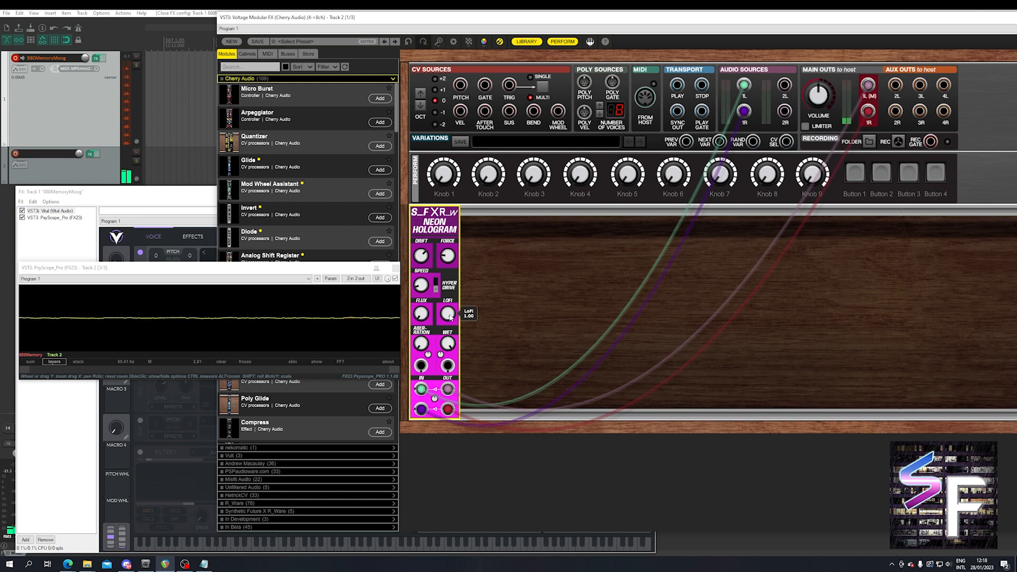
drag(450, 316, 444, 242)
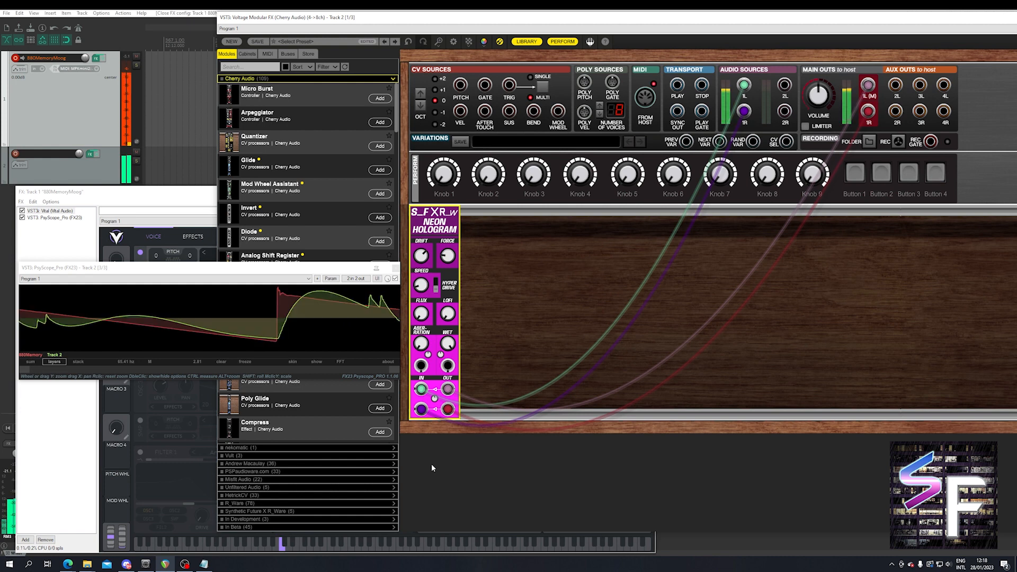
drag(446, 316, 458, 252)
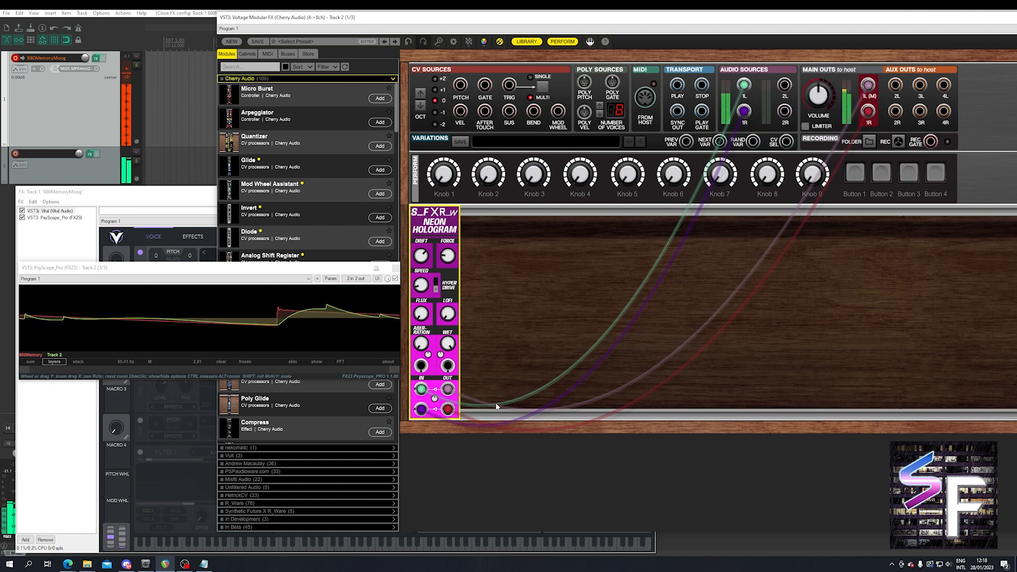
drag(448, 314, 475, 202)
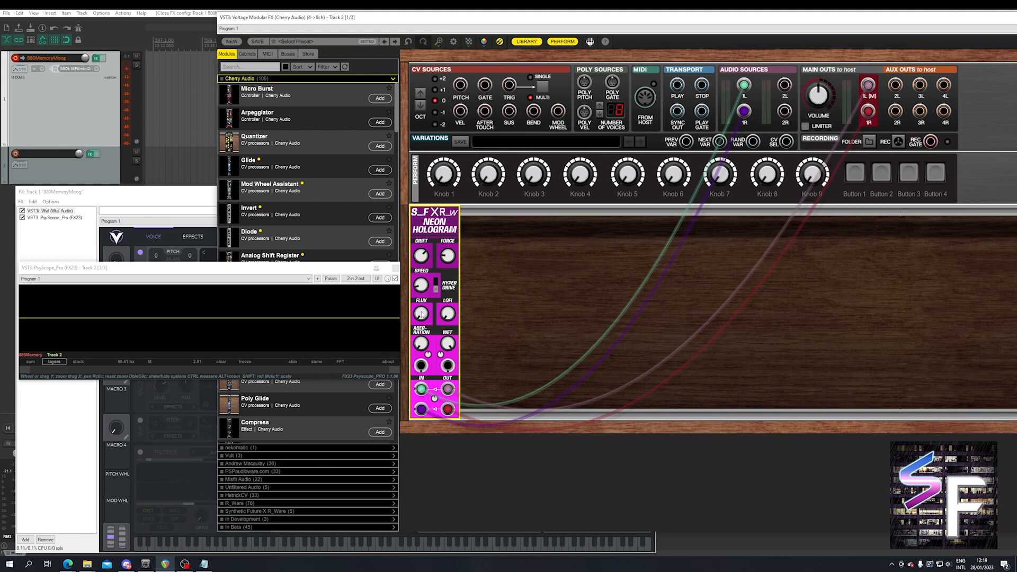
Raise Speed slightly, try Flux at levels up to 0.86, and return Flux to its minimum.
mouse_move(422, 316)
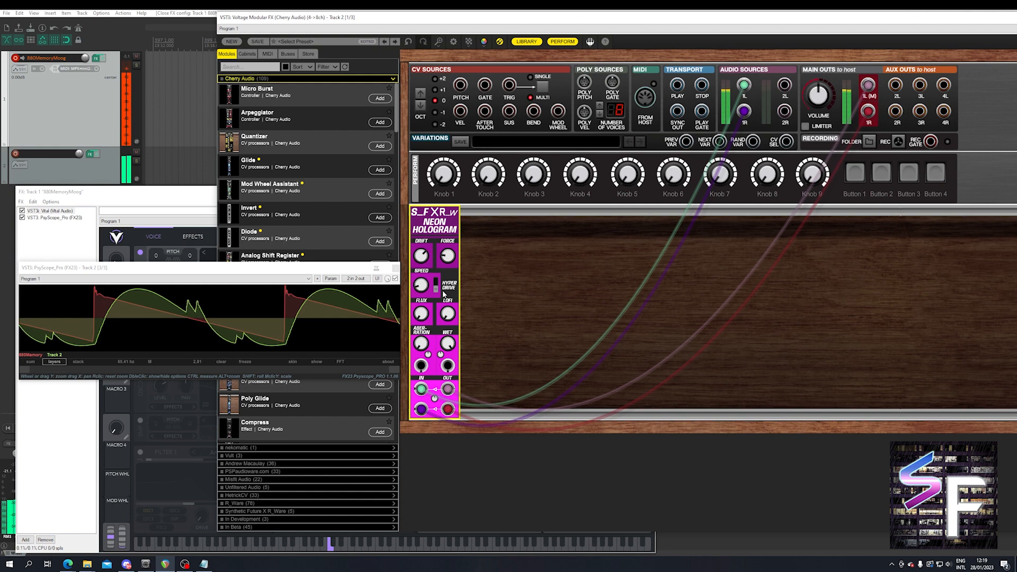
drag(423, 286, 425, 270)
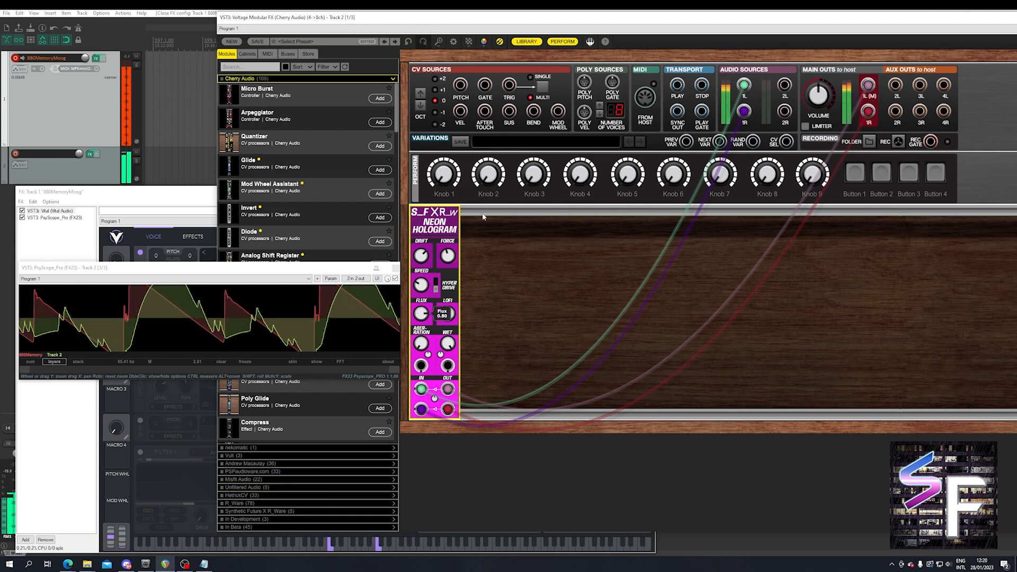
drag(424, 309, 433, 301)
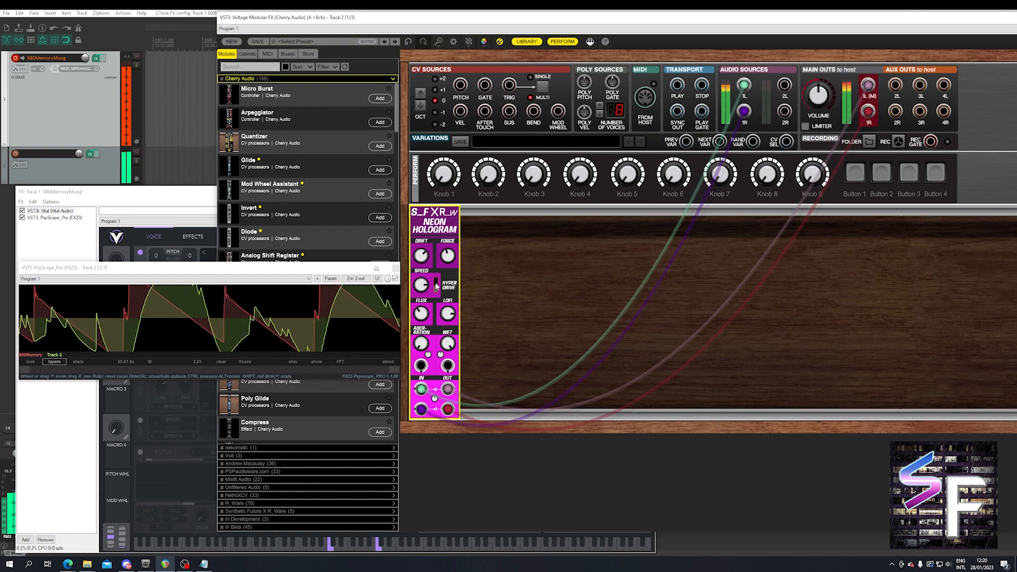
drag(420, 320, 413, 363)
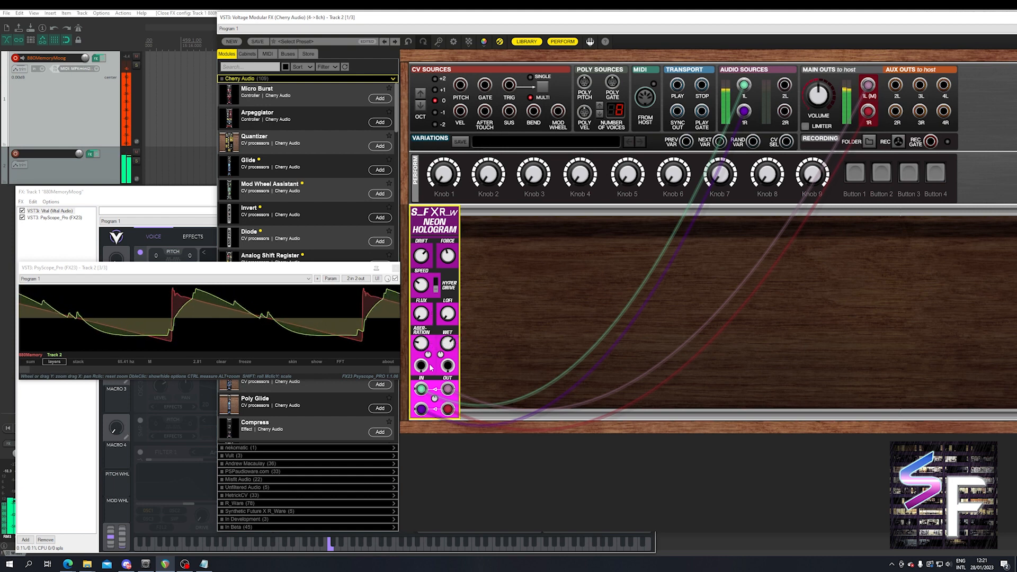
Try a higher Aberration with Force raised to 0.69, and return Aberration to its minimum.
drag(422, 347, 431, 322)
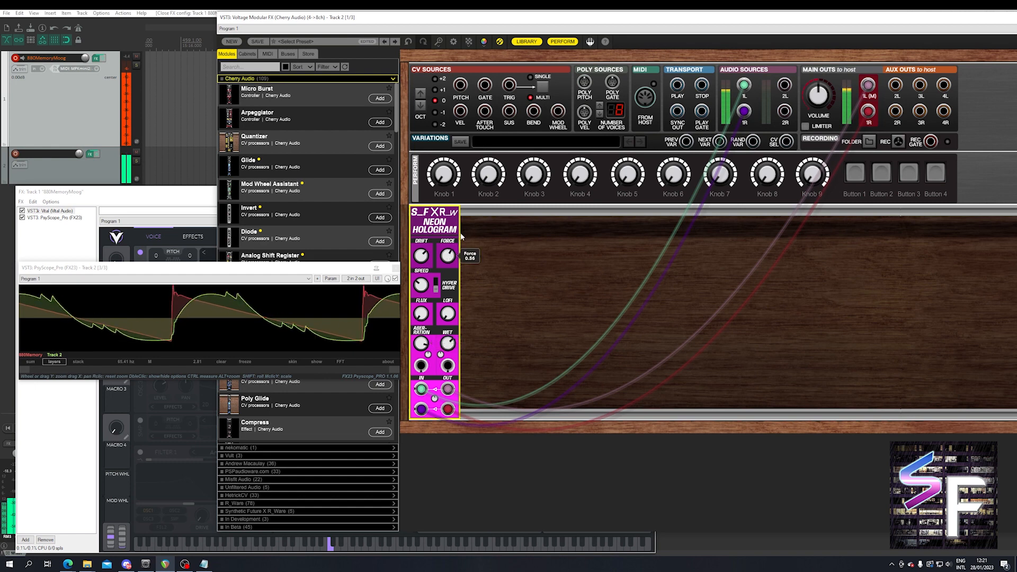
drag(424, 344, 417, 382)
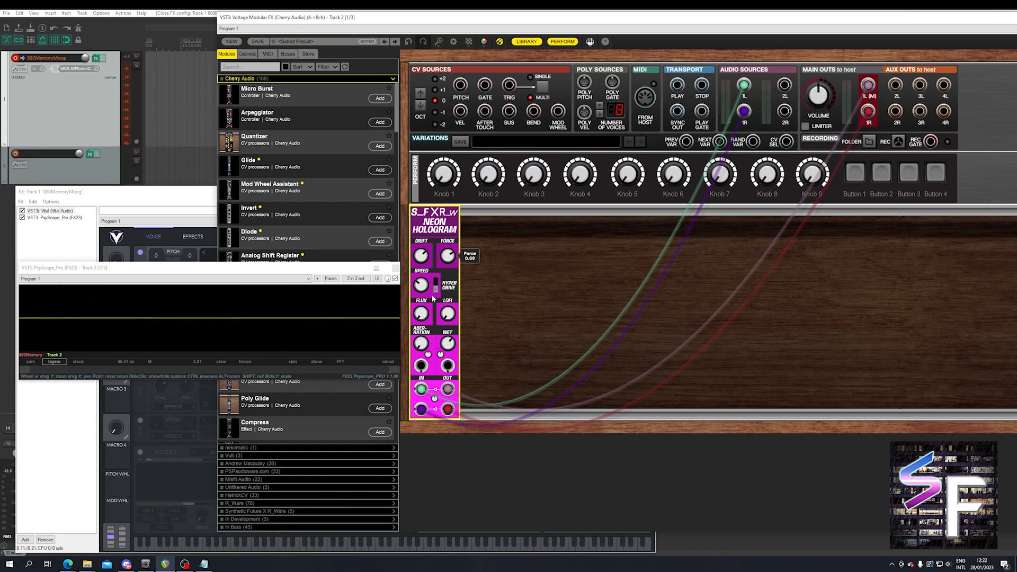
mouse_move(439, 270)
mouse_down()
mouse_move(445, 238)
mouse_move(447, 290)
mouse_move(424, 274)
mouse_up()
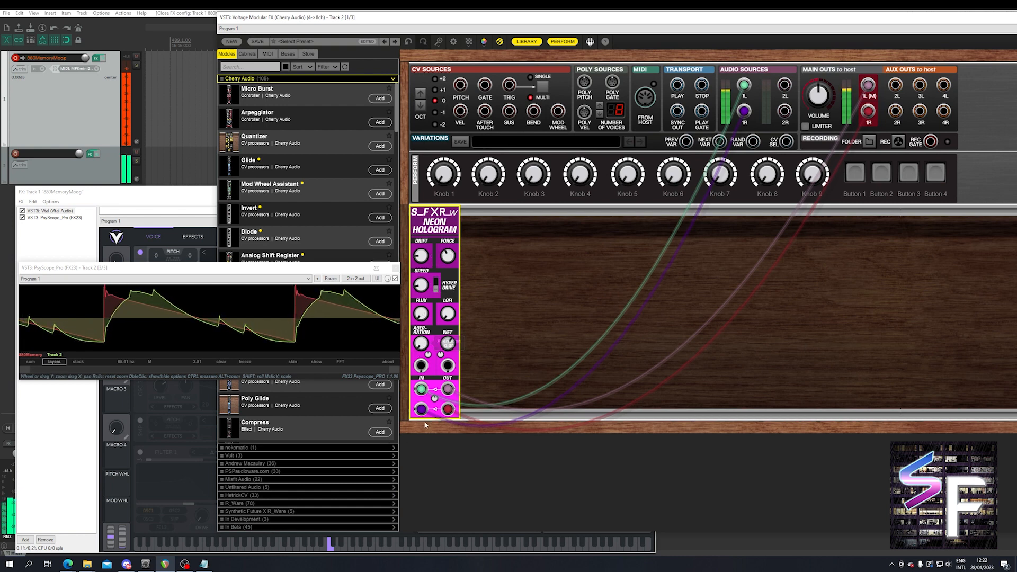
Raise Aberration to 0.33 and on to 0.84, and turn it back down to its minimum.
drag(424, 339, 424, 336)
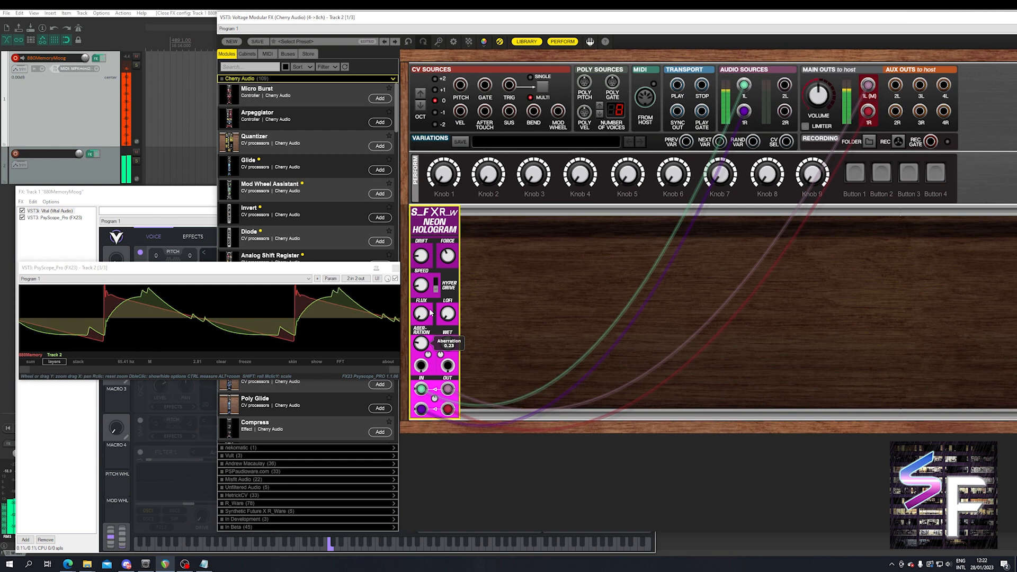
drag(436, 291, 460, 203)
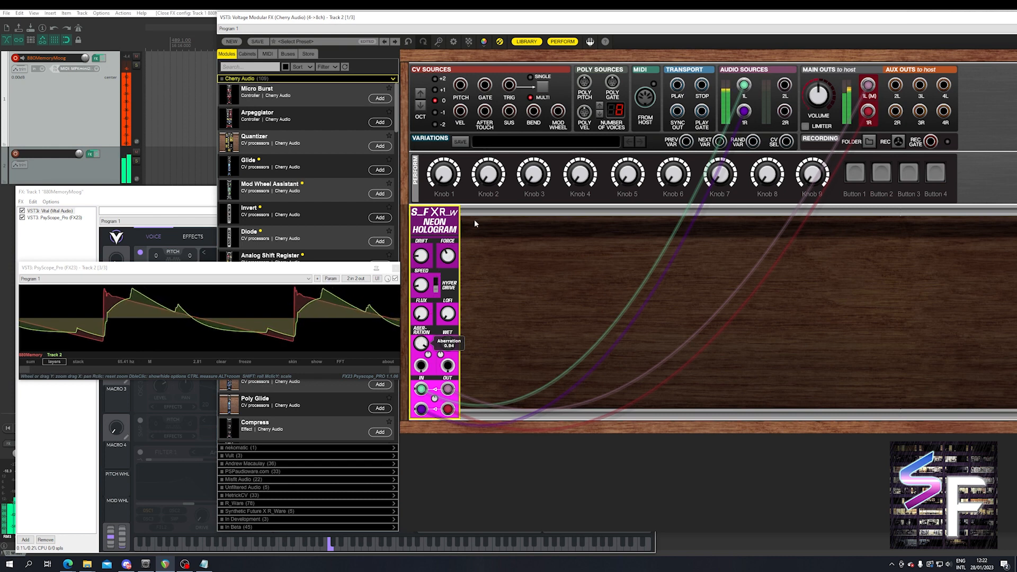
drag(421, 343, 402, 506)
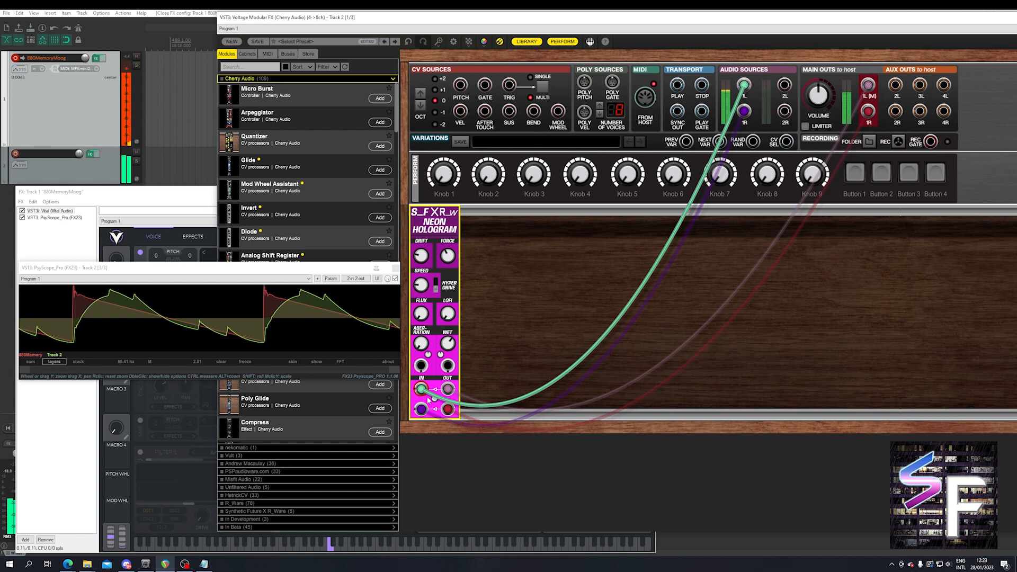
Try the Neon Hologram's Feedback at a negative setting of -0.84, and bring it back up.
drag(450, 383, 445, 463)
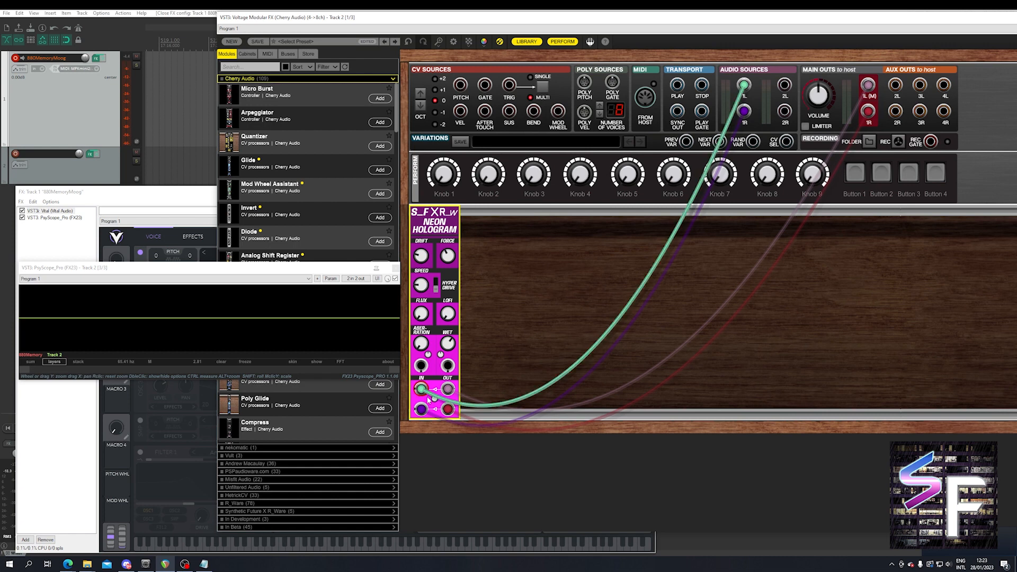
drag(435, 399, 396, 463)
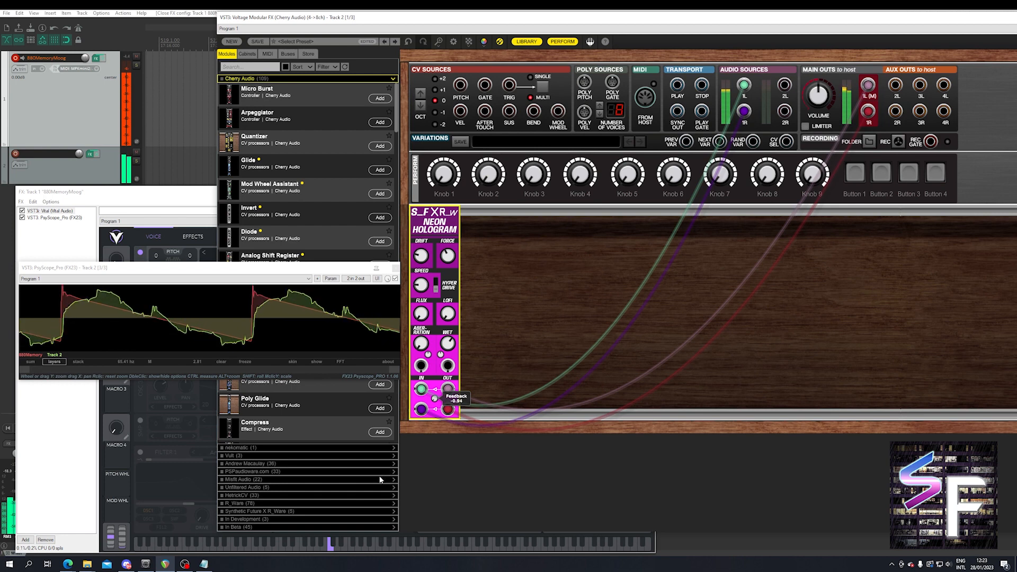
drag(389, 400, 406, 357)
Adjust the Neon Hologram's Drift, raise Force and Speed slightly, and set Flux to 0.11.
double_click(423, 254)
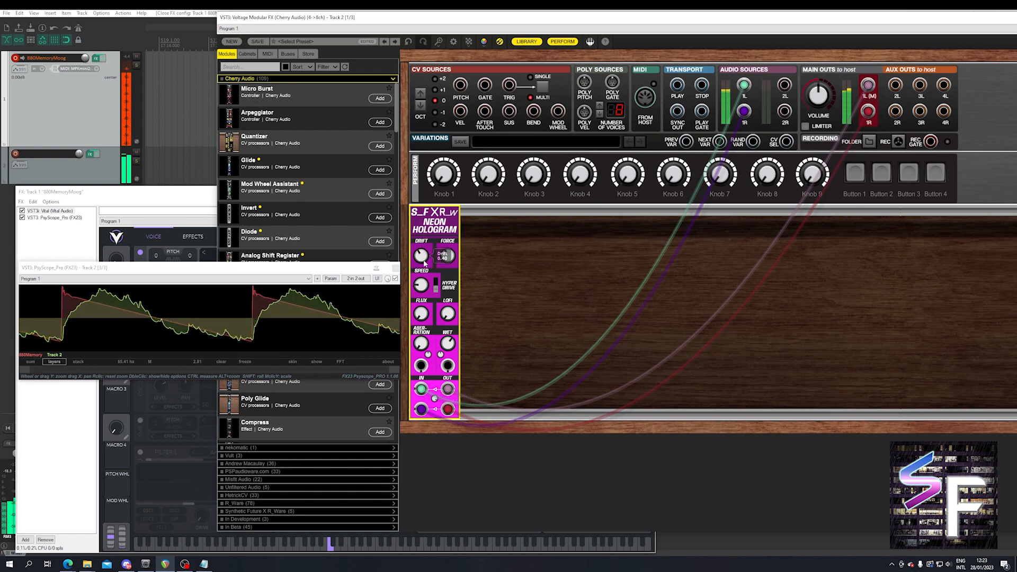
drag(444, 257, 464, 240)
drag(421, 285, 422, 272)
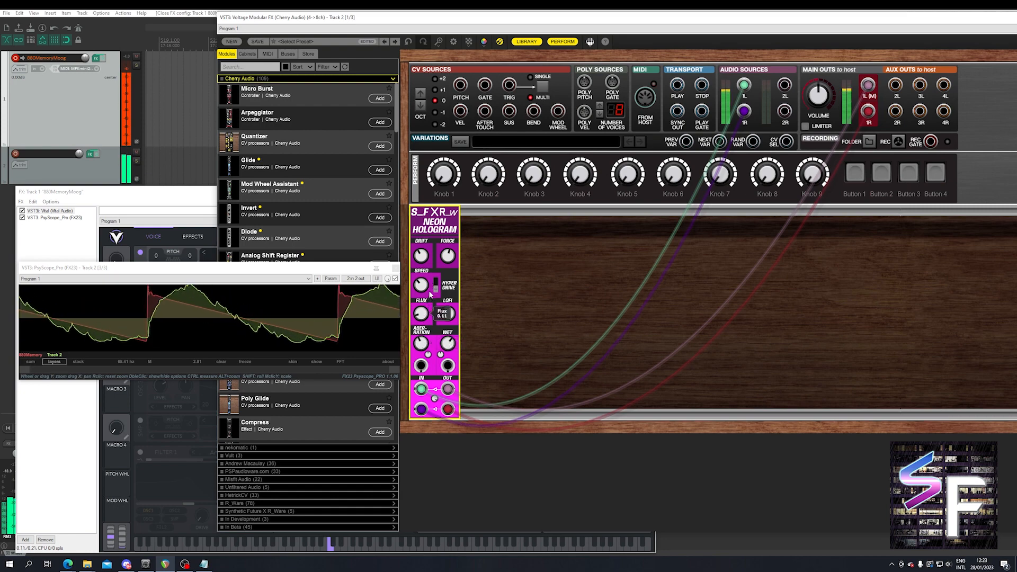
mouse_move(424, 295)
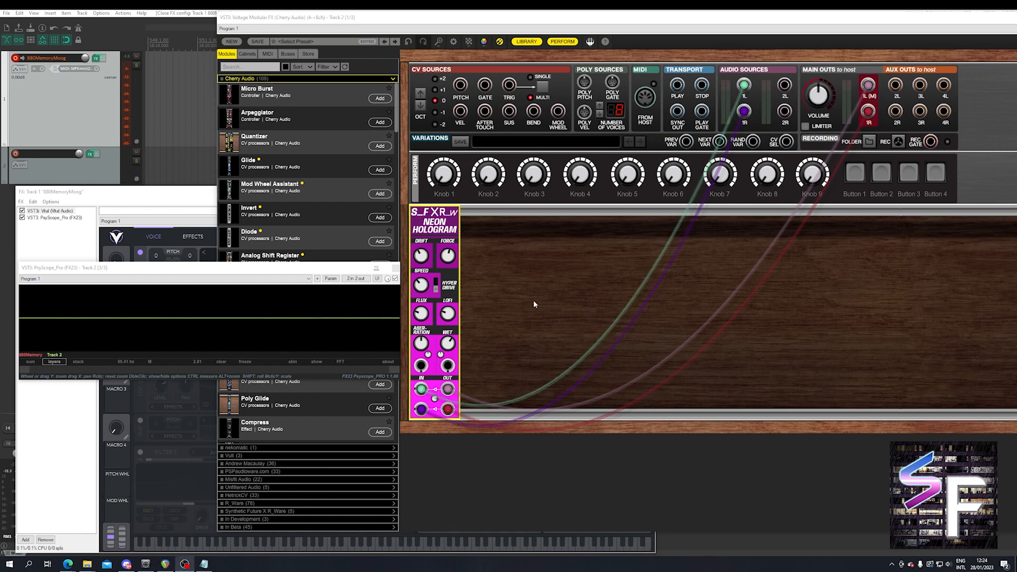
click(513, 300)
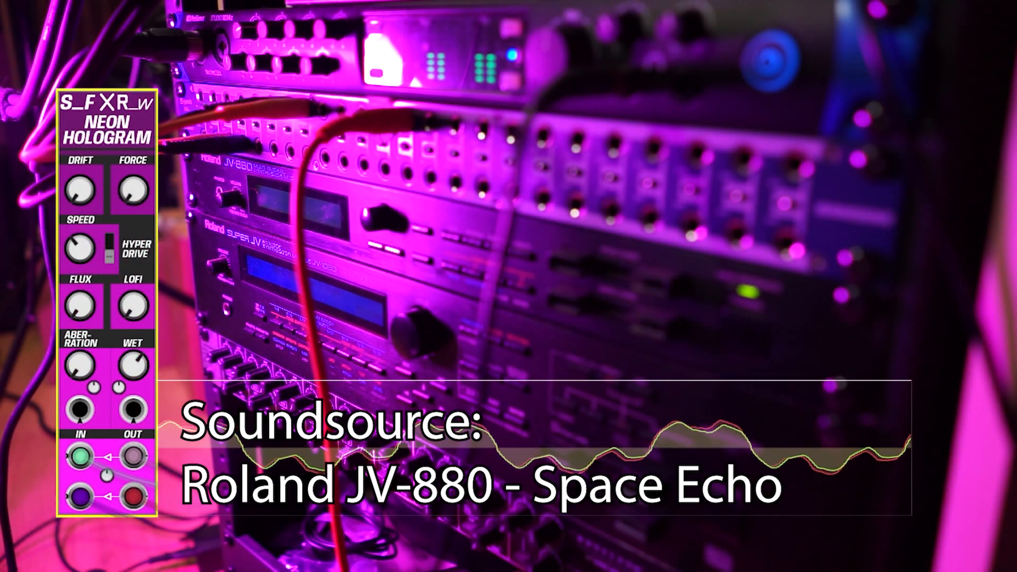
Raise the Neon Hologram's Aberration to about halfway on the Roland JV-880 Space Echo sound.
drag(80, 366, 154, 182)
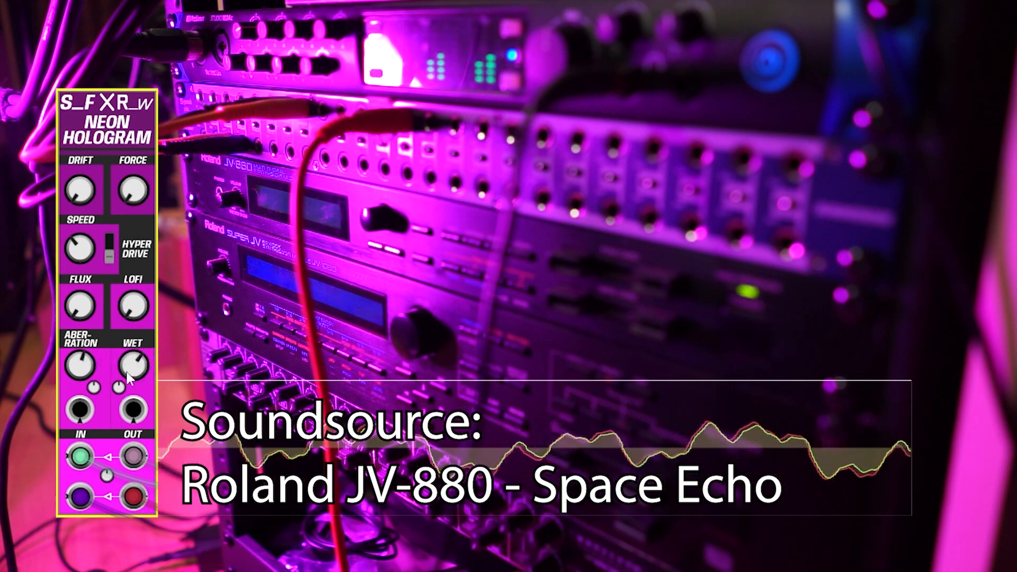